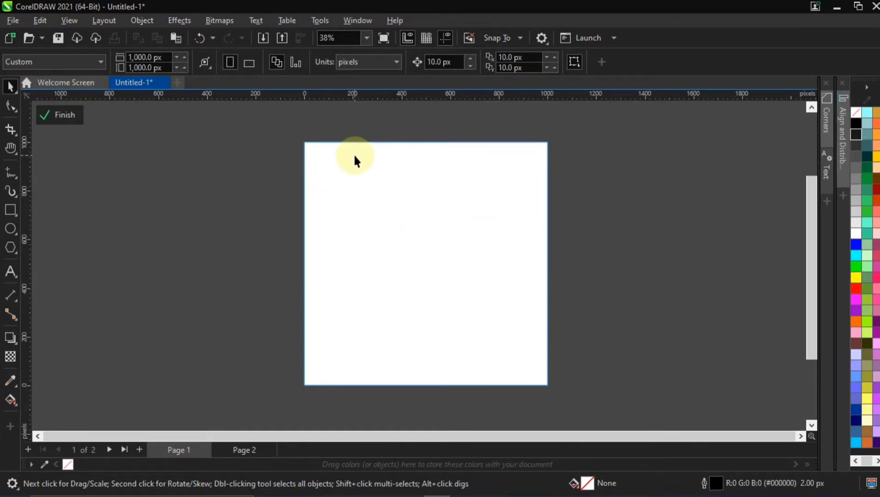
Step: Review the page size, colour mode and resolution in the new-document settings without creating a document
key("ctrl+n")
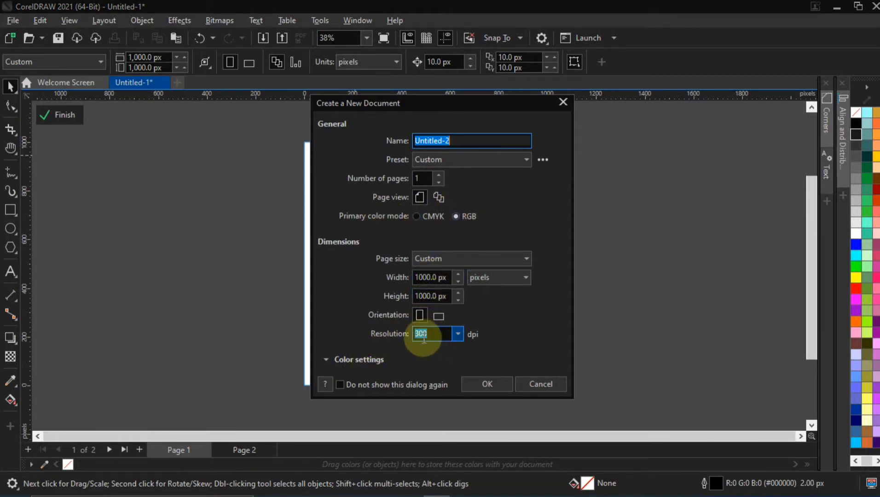
left_click(527, 383)
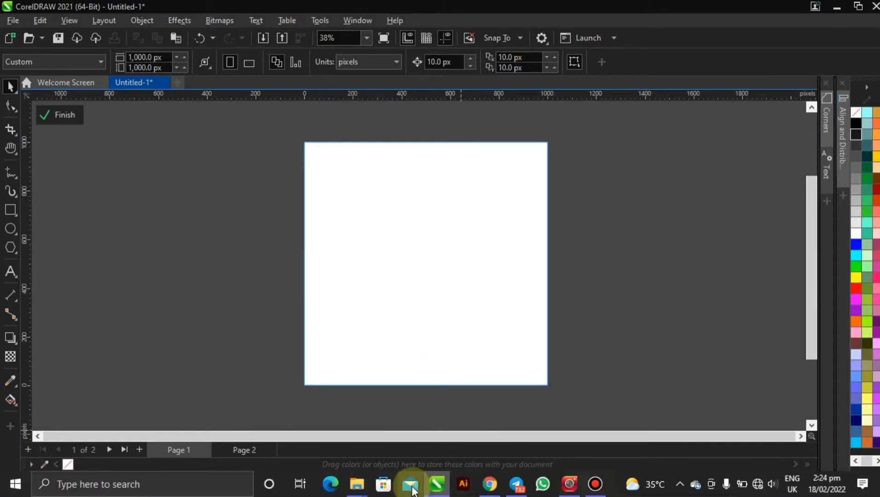
Step: Import the COLOR013 EPS, the Vid 7.1 cut-out and the yellow-background photo from the YT Resources folder into the document
mouse_move(356, 483)
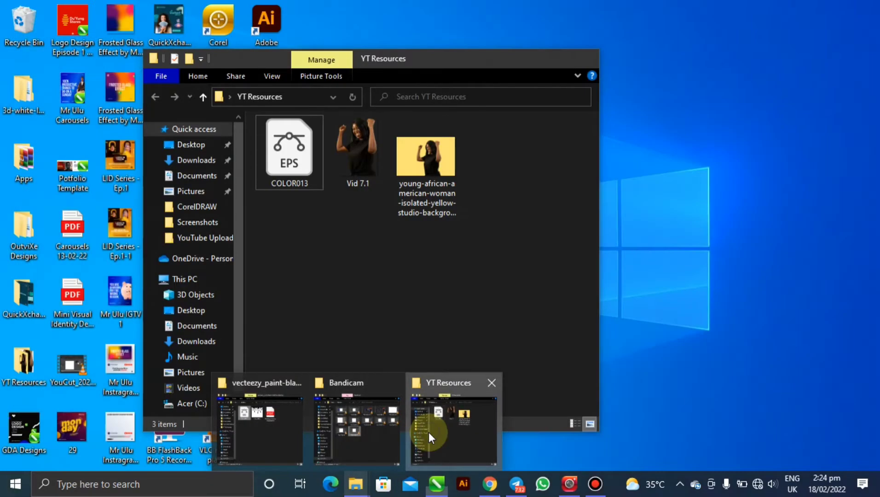
left_click(429, 434)
left_click_drag(497, 160, 299, 149)
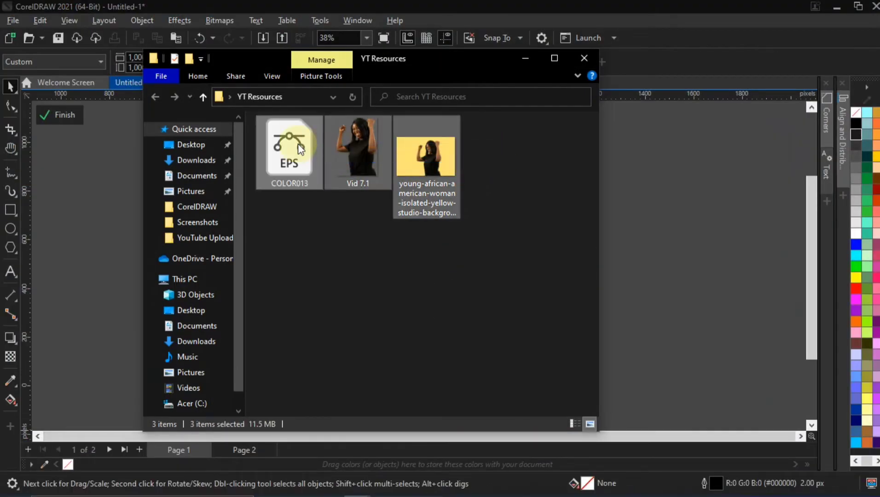
left_click_drag(390, 57, 622, 92)
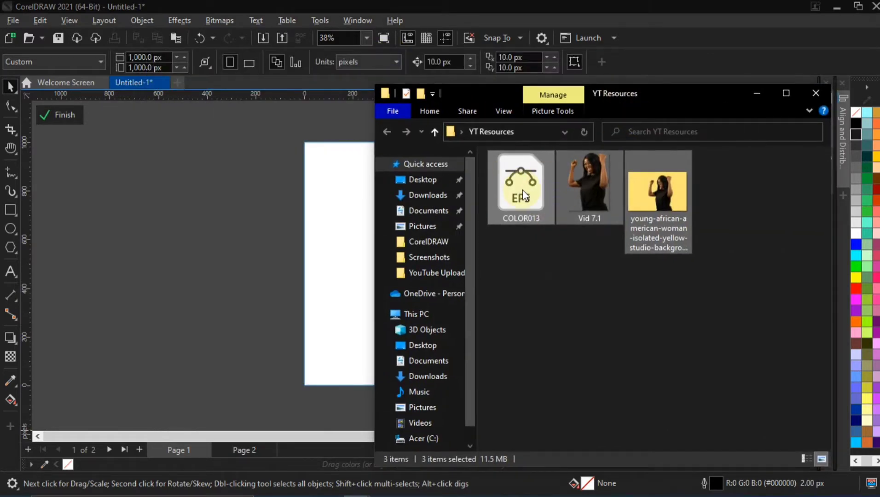
left_click_drag(242, 267, 211, 259)
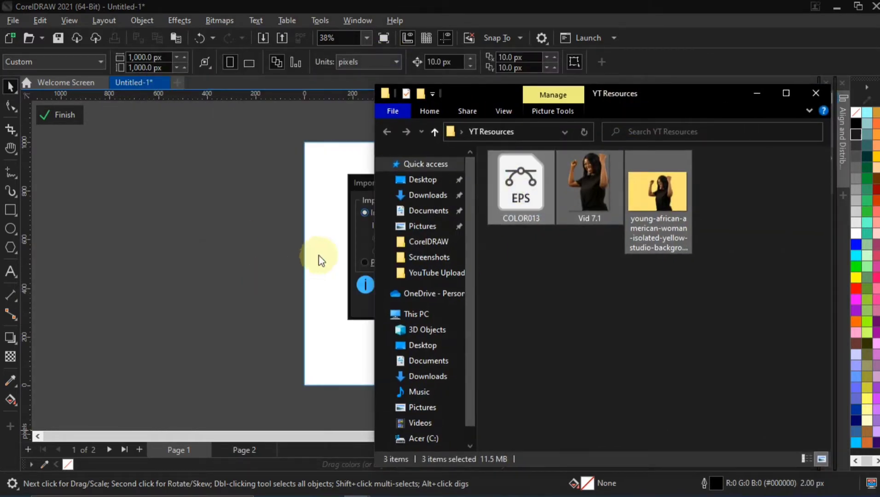
left_click(352, 244)
left_click(444, 302)
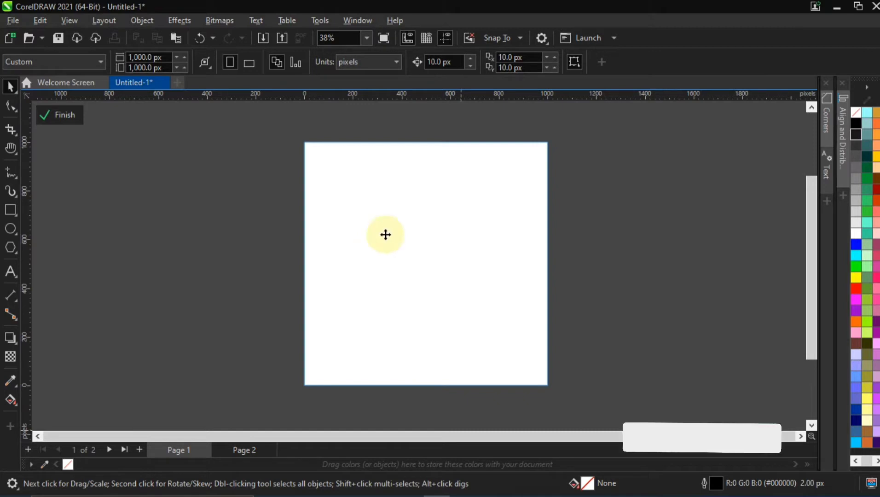
left_click(387, 232)
Step: Scale down the oversized yellow-background photo, and shrink the cut-out of the woman to about 379 by 544 px
scroll(390, 229, "down", 5)
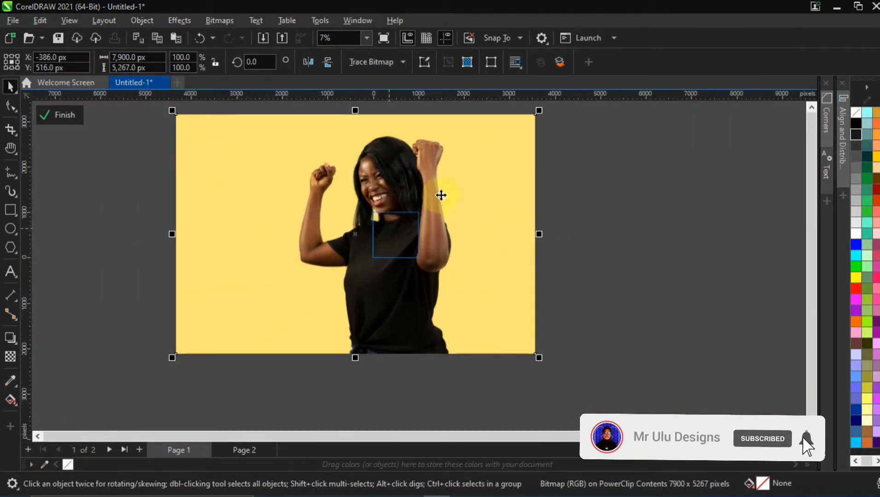
left_click(640, 182)
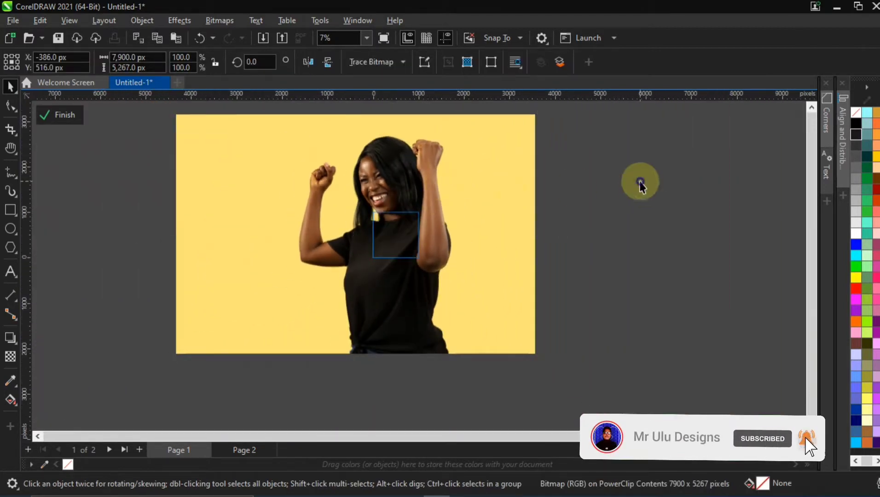
left_click(529, 140)
left_click_drag(541, 111, 458, 230)
left_click(398, 181)
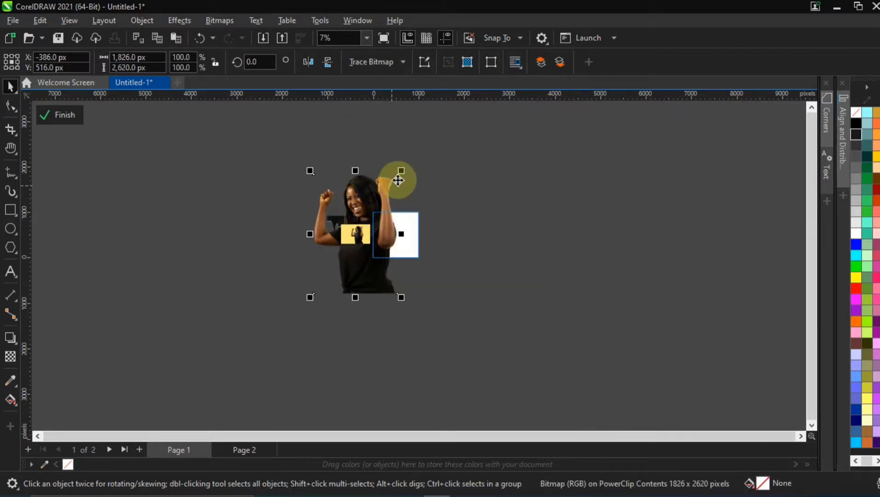
left_click_drag(403, 174, 253, 261)
Step: Move the grouped paint-drip artwork onto the empty pasteboard area left of the photos
scroll(362, 224, "up", 6)
left_click(531, 221)
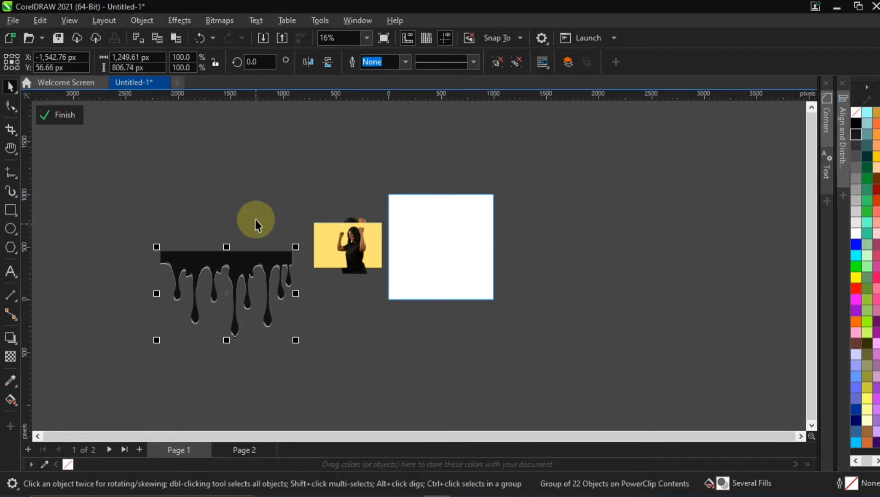
left_click_drag(245, 263, 258, 235)
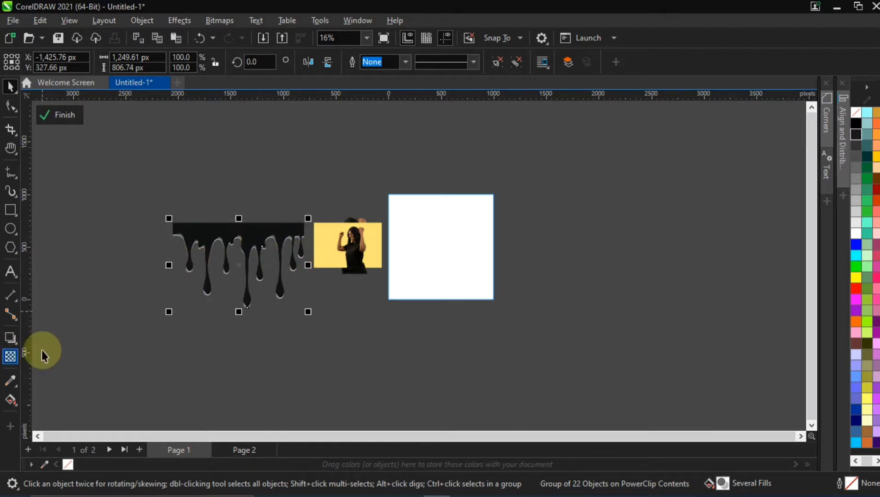
left_click(194, 208)
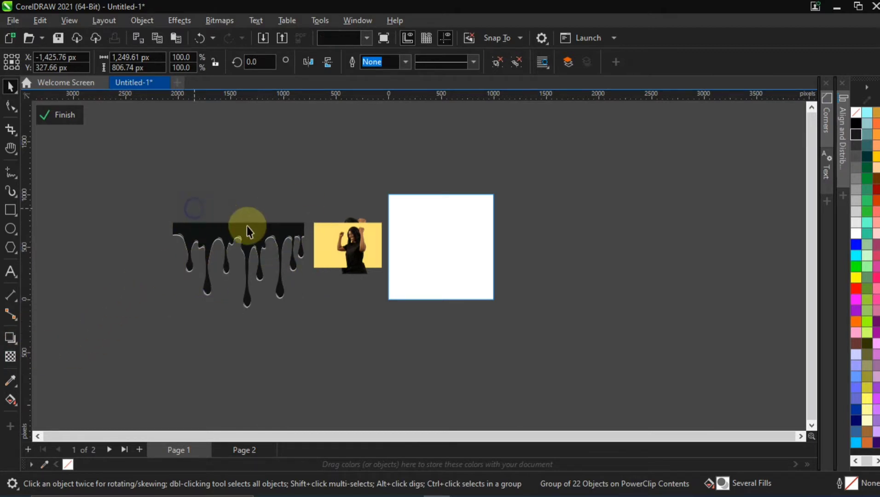
left_click(244, 233)
left_click_drag(243, 233, 211, 333)
scroll(223, 310, "up", 2)
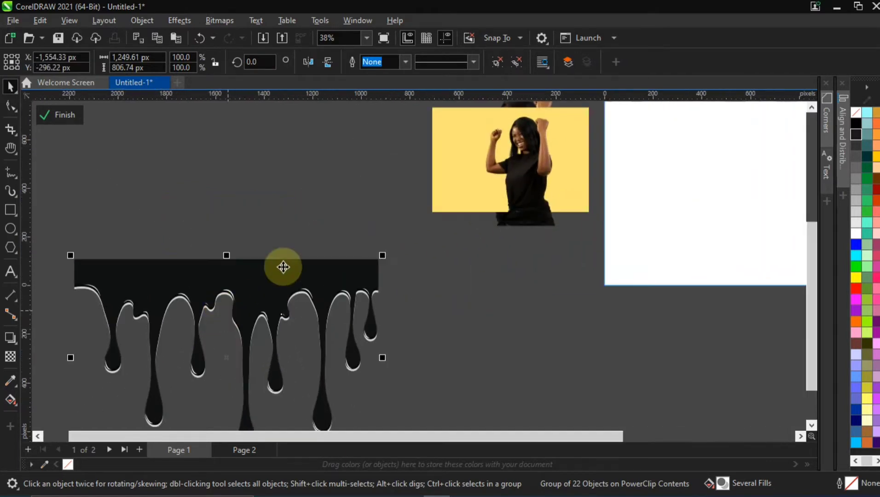
left_click_drag(275, 284, 282, 223)
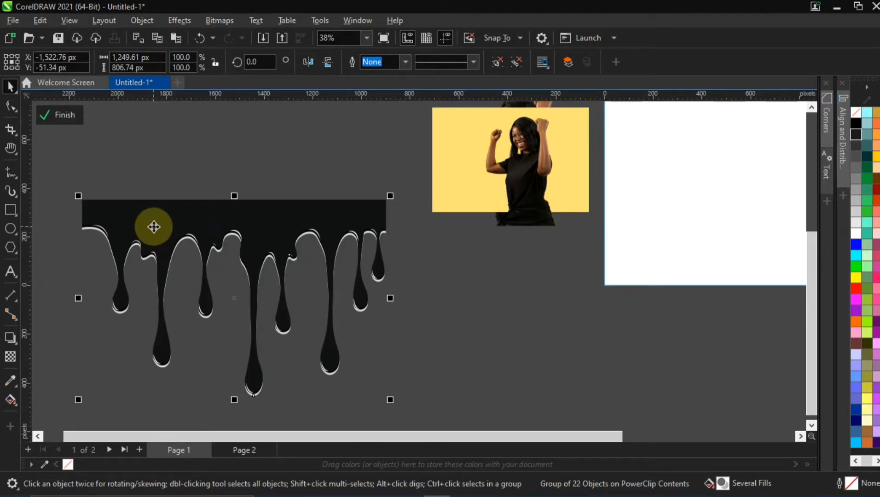
left_click_drag(170, 221, 210, 194)
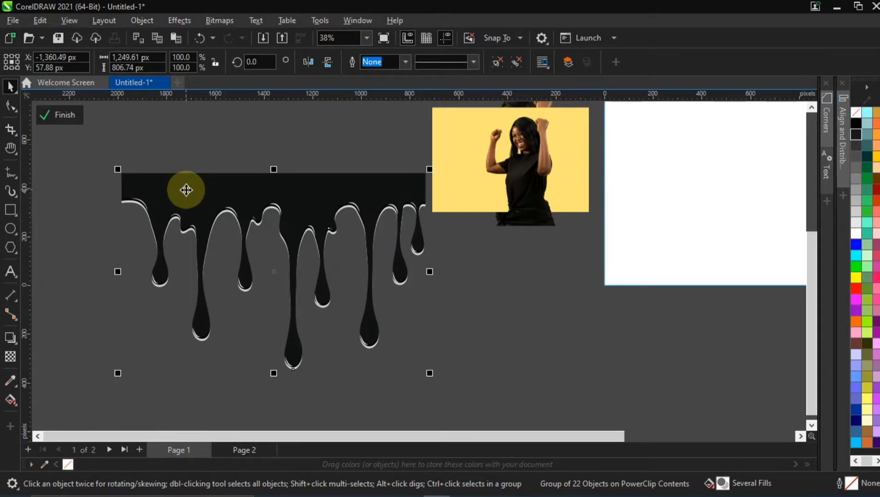
Step: Ungroup the paint-drip artwork and pull its topmost dark drip shape away from the other pieces
key("ctrl+u")
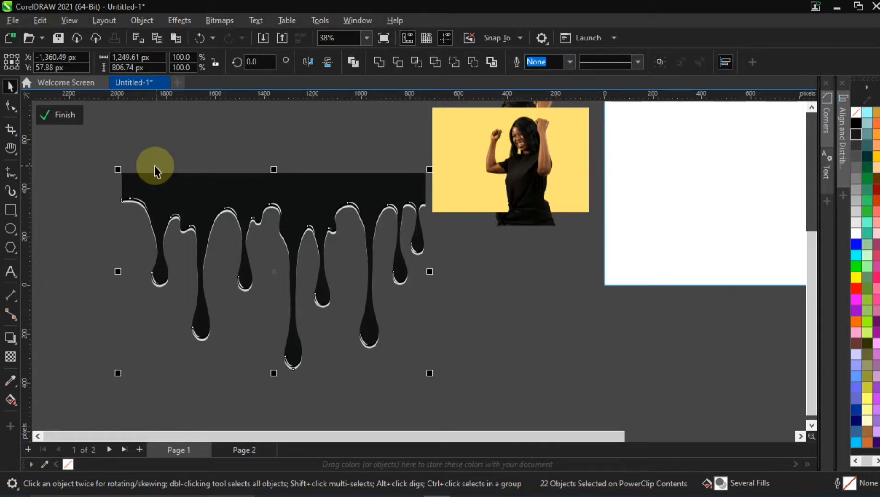
left_click(158, 185)
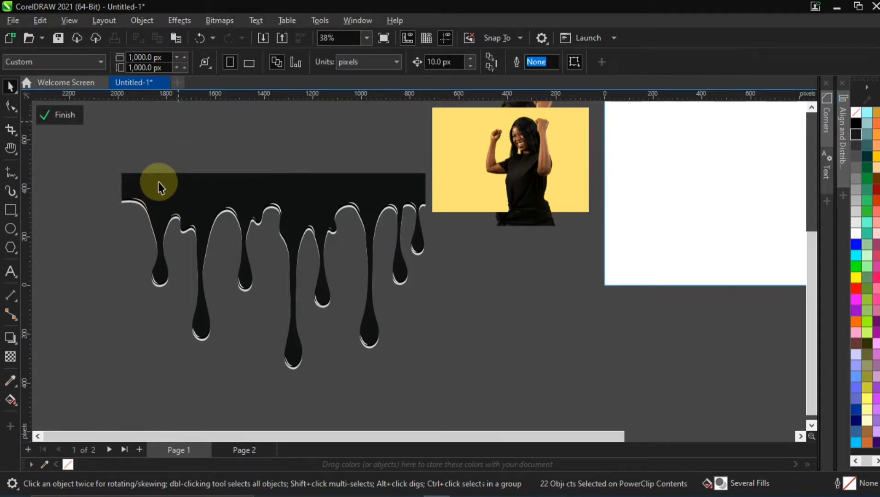
left_click_drag(157, 180, 397, 285)
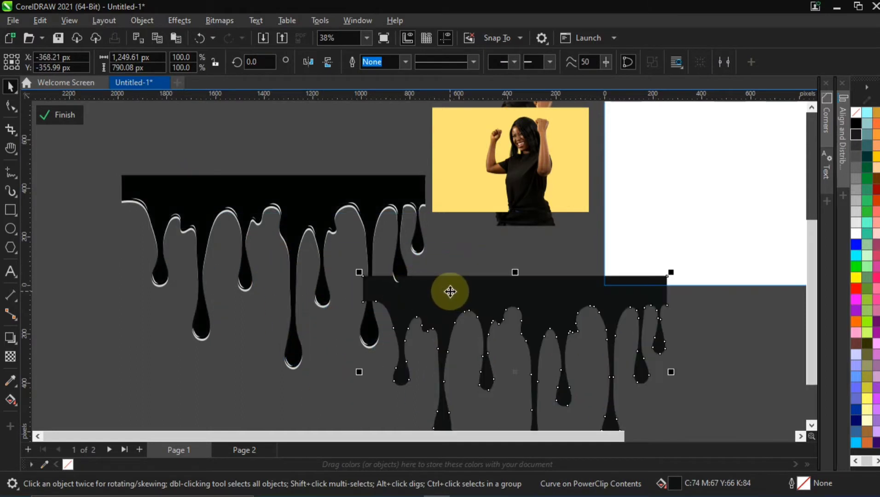
left_click_drag(450, 291, 487, 298)
Step: Delete the leftover black drip, light grey drip and small highlights, and move the kept dark drip left of the photos
left_click_drag(360, 204, 274, 180)
left_click_drag(245, 181, 230, 169)
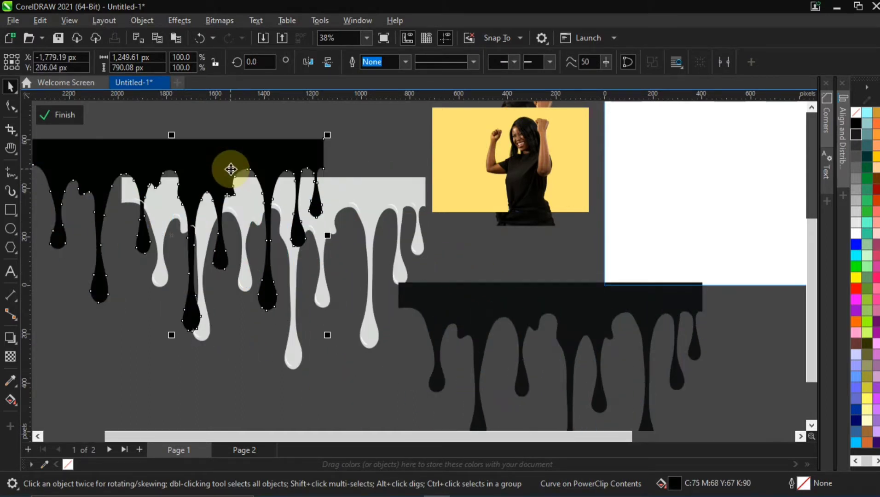
key("Delete")
left_click_drag(283, 203, 231, 170)
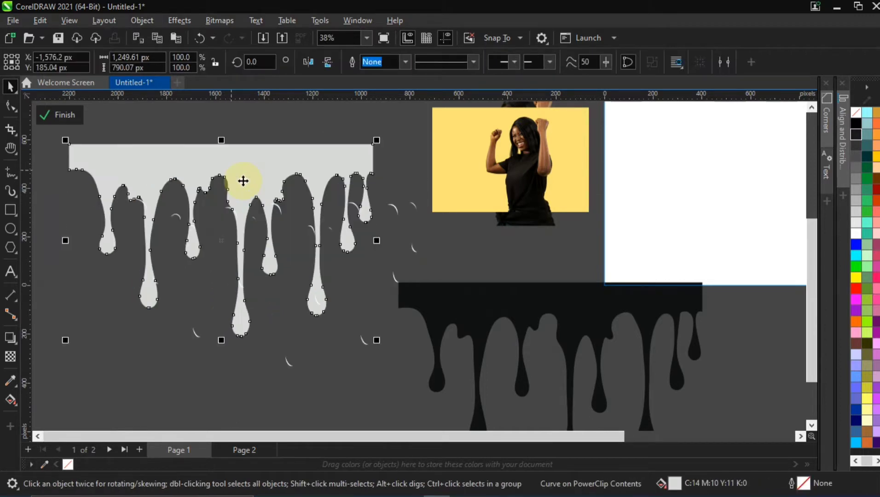
key("Delete")
mouse_move(103, 173)
left_mouse_down()
mouse_move(281, 255)
mouse_move(479, 385)
mouse_move(474, 393)
left_mouse_up()
key("Delete")
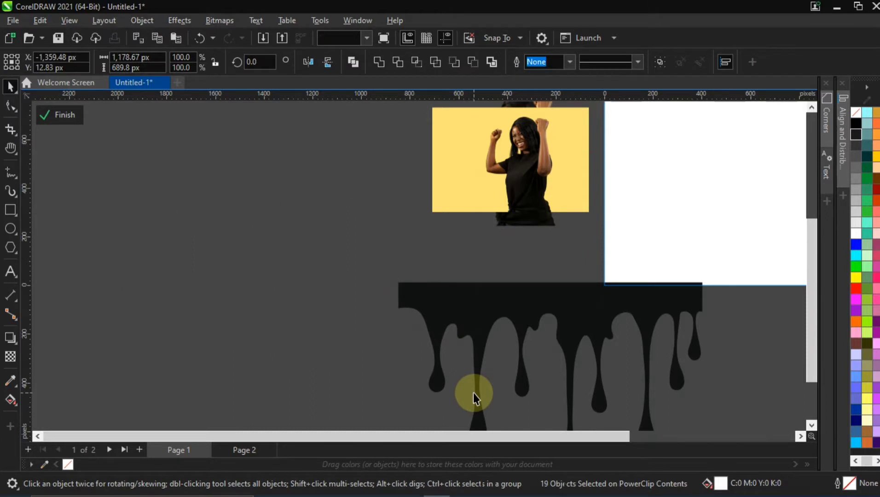
left_click_drag(531, 298, 299, 230)
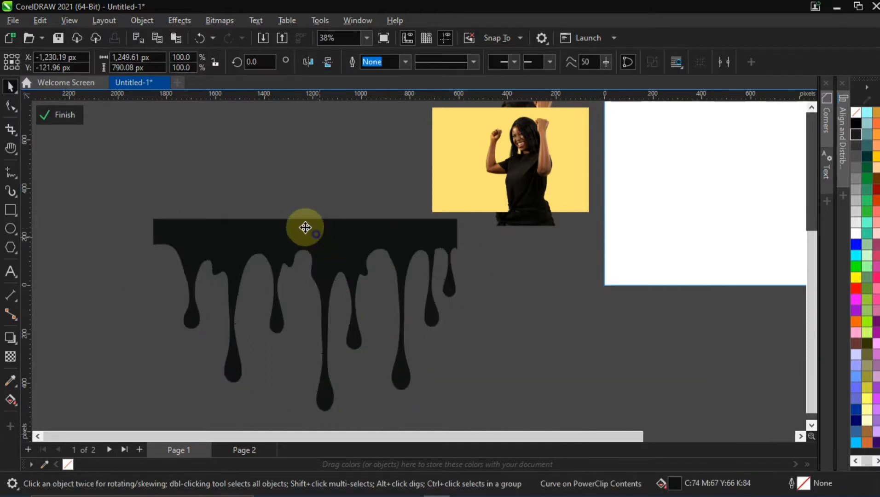
mouse_move(264, 179)
left_mouse_down()
mouse_move(271, 181)
mouse_move(258, 174)
left_mouse_up()
Step: Move the yellow-background photo off the cut-out to above the drip shape and enlarge it to about 1005 by 670 px
scroll(387, 187, "down", 3)
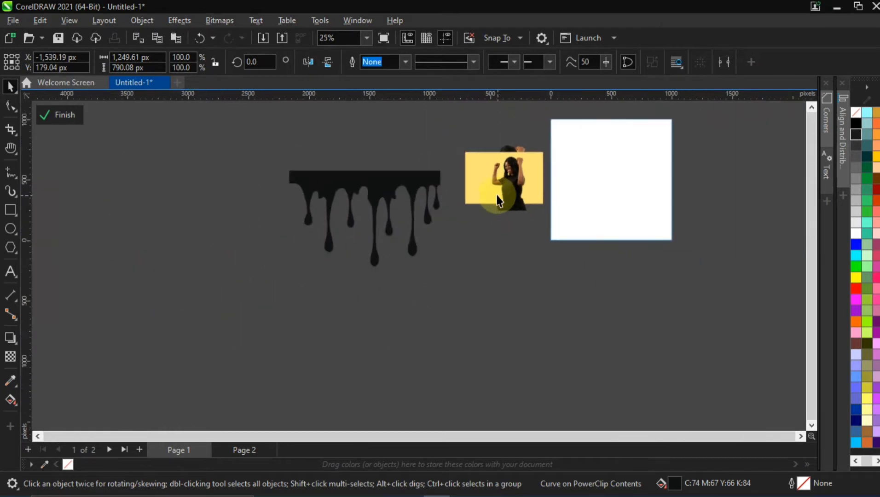
key("h")
left_click_drag(629, 182, 449, 230)
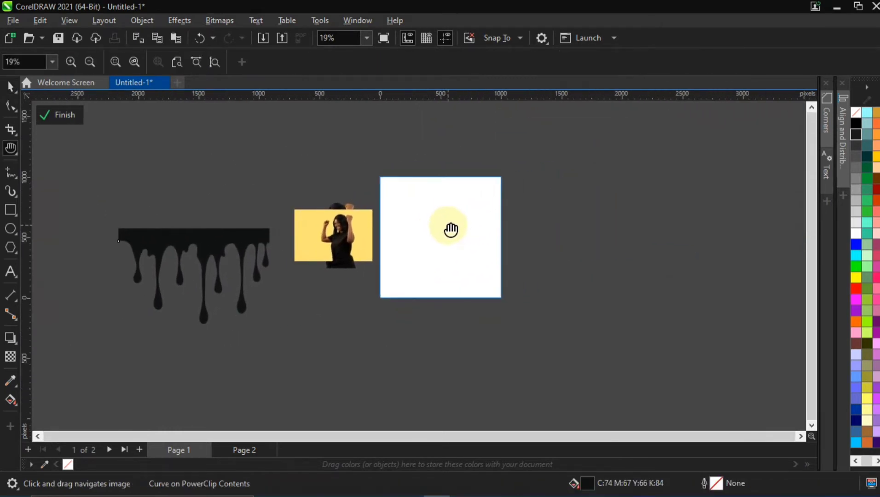
scroll(460, 228, "up", 1)
left_click(16, 85)
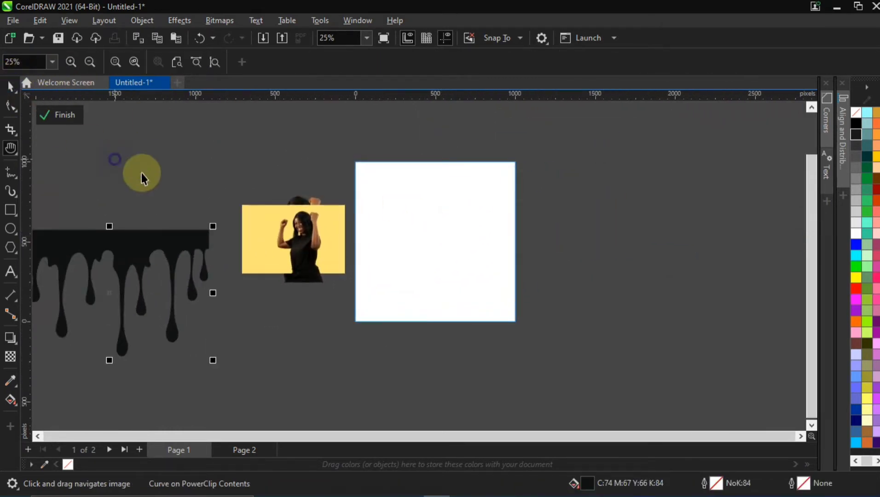
left_click_drag(294, 222, 196, 158)
left_click_drag(249, 210, 276, 231)
scroll(203, 126, "up", 2)
left_click_drag(206, 177, 200, 196)
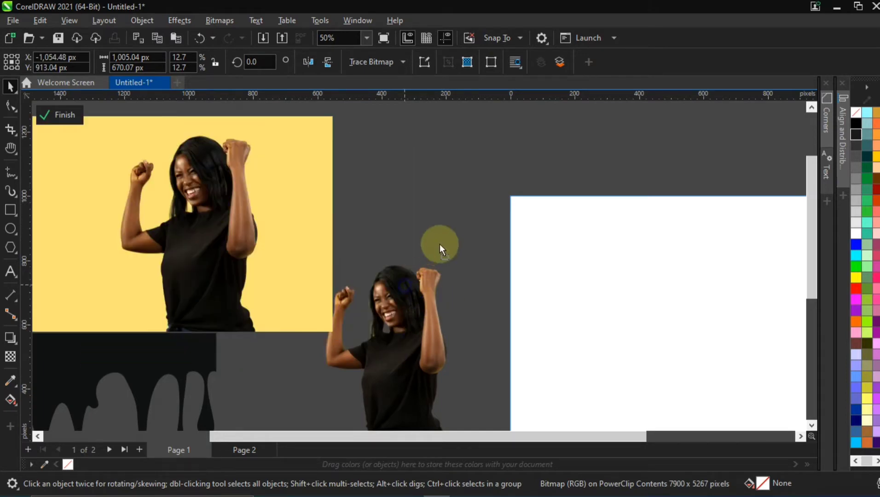
Step: Place the cut-out of the woman just left of the page, and stack the yellow photo above the dark drip shape
left_click_drag(407, 315, 420, 257)
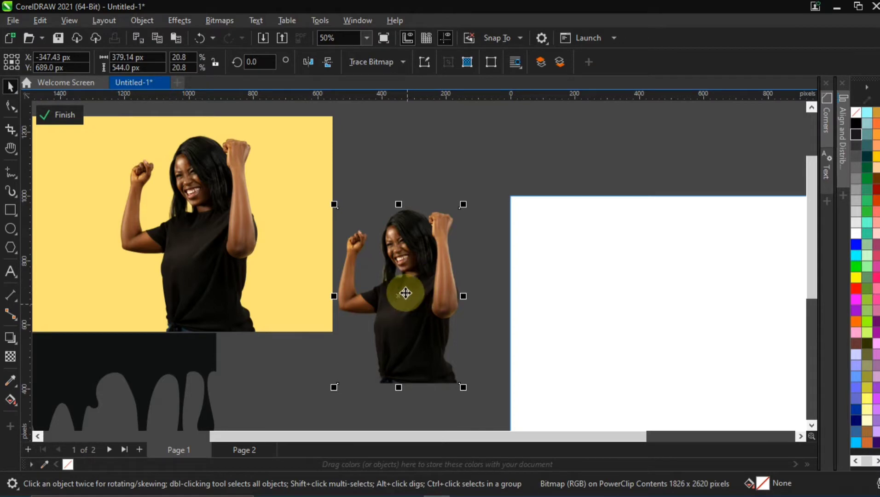
scroll(406, 292, "down", 3)
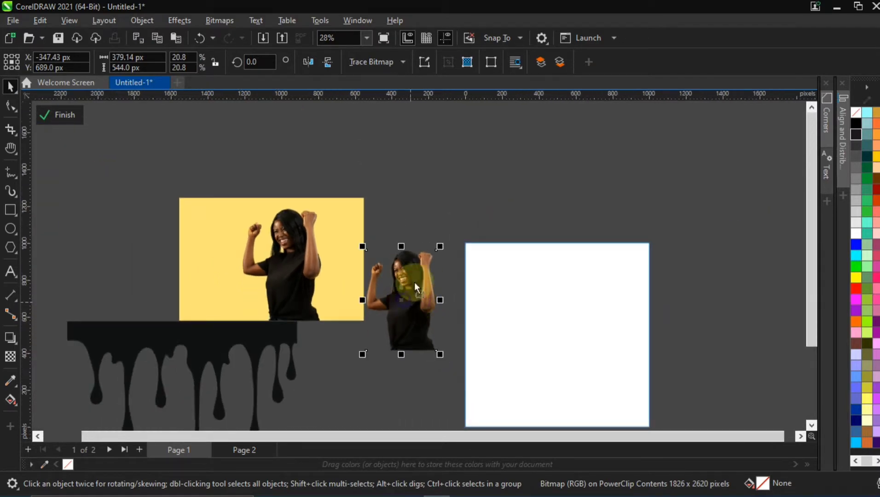
left_click_drag(415, 285, 431, 288)
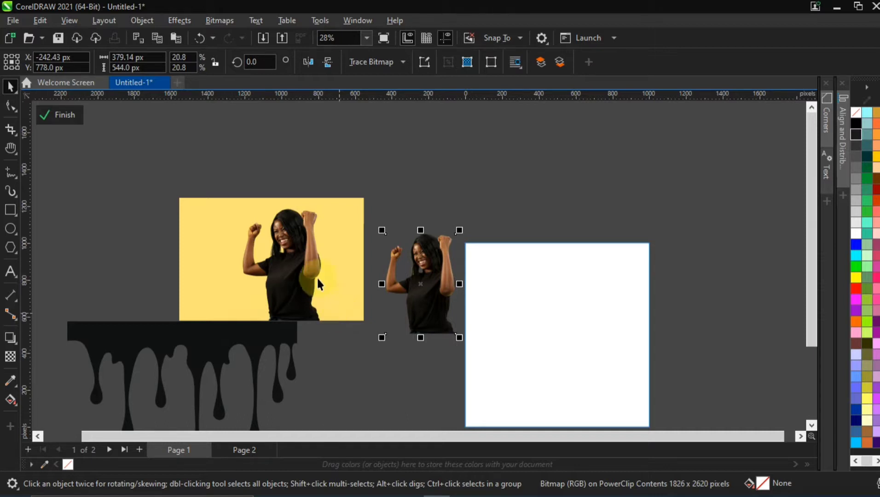
left_click_drag(317, 276, 315, 252)
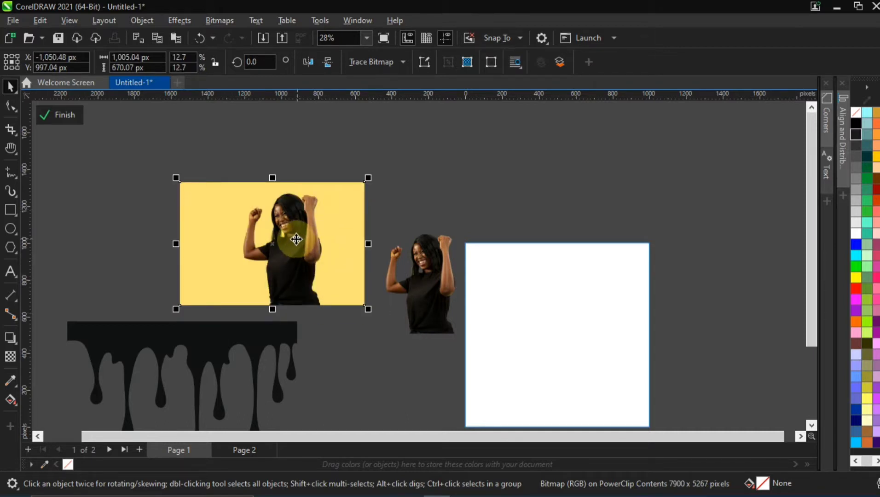
left_click(296, 335)
Step: Center the cut-out of the woman on the white page
scroll(402, 350, "down", 1)
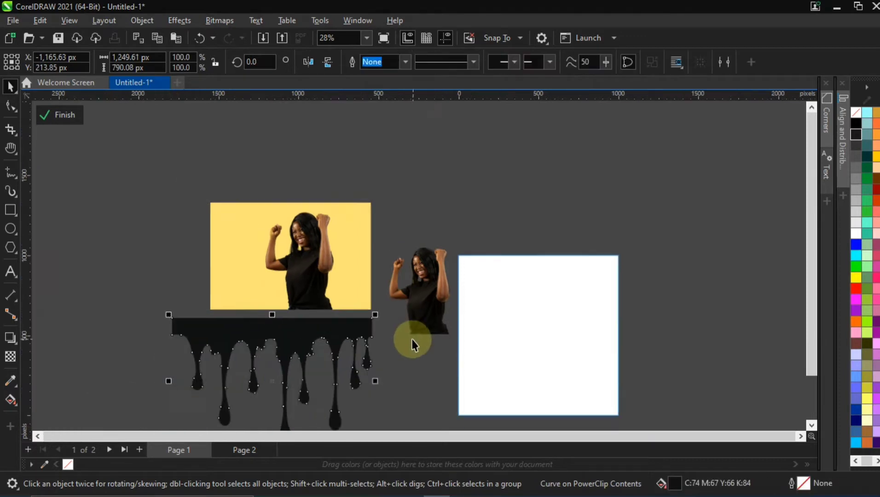
key("h")
left_click_drag(511, 375, 344, 308)
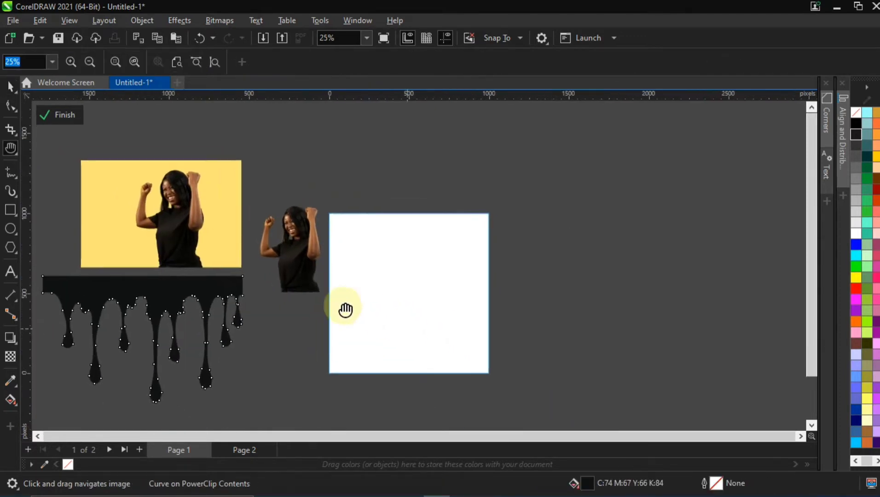
left_click(11, 87)
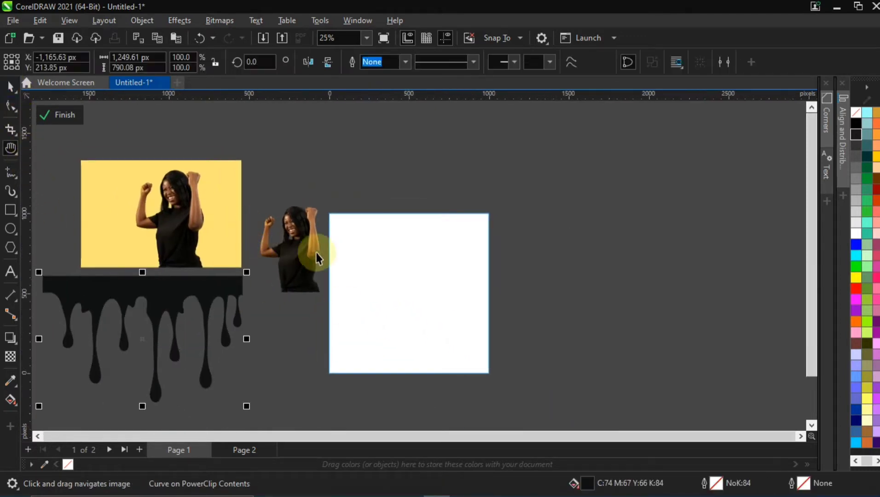
left_click(301, 233)
key("p")
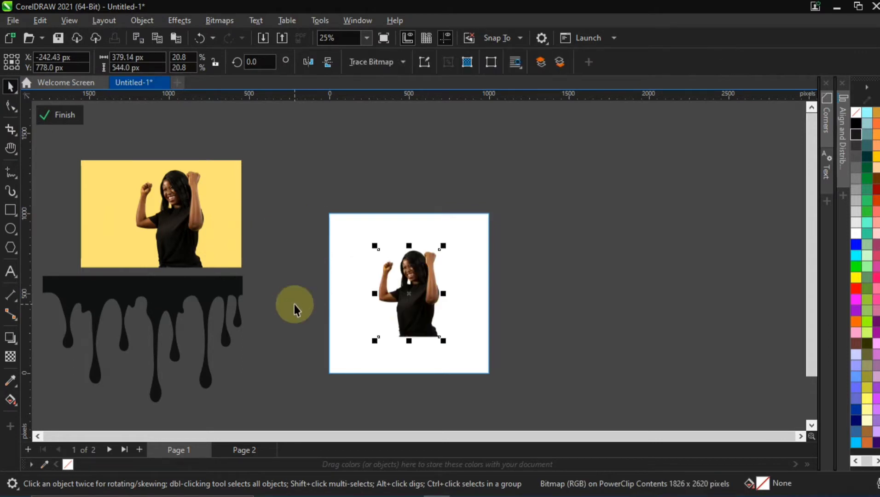
Step: Enlarge the cut-out of the woman to about 560 by 804 px, centered on the page
left_click_drag(443, 345, 471, 363)
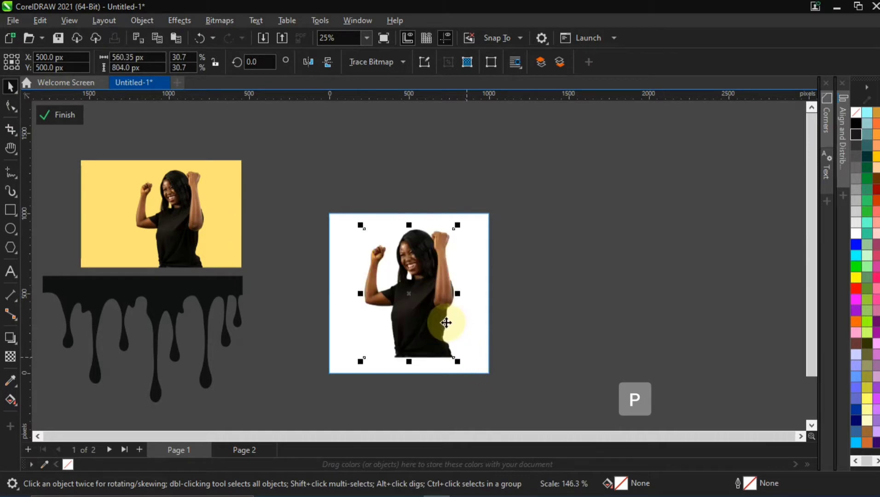
scroll(446, 321, "up", 1)
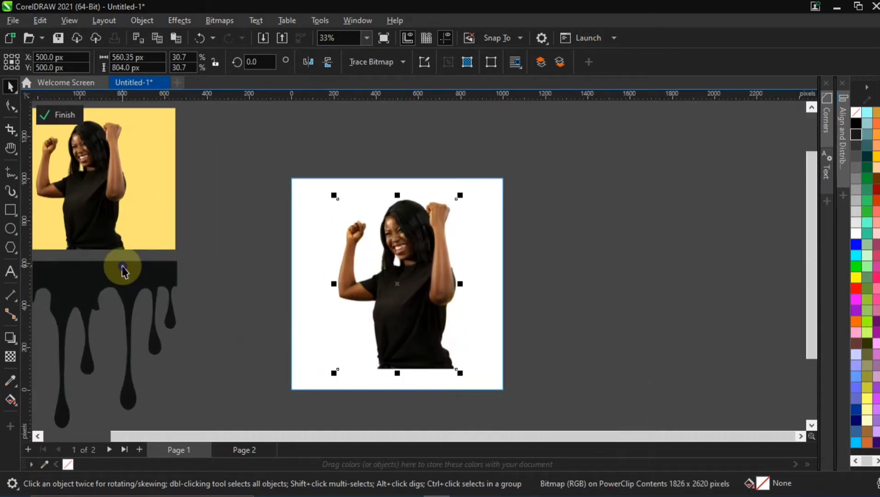
Step: Move the dark drip shape beside the page, shrink it to about 886 by 560 px, and flip it vertically
left_click_drag(122, 267, 232, 290)
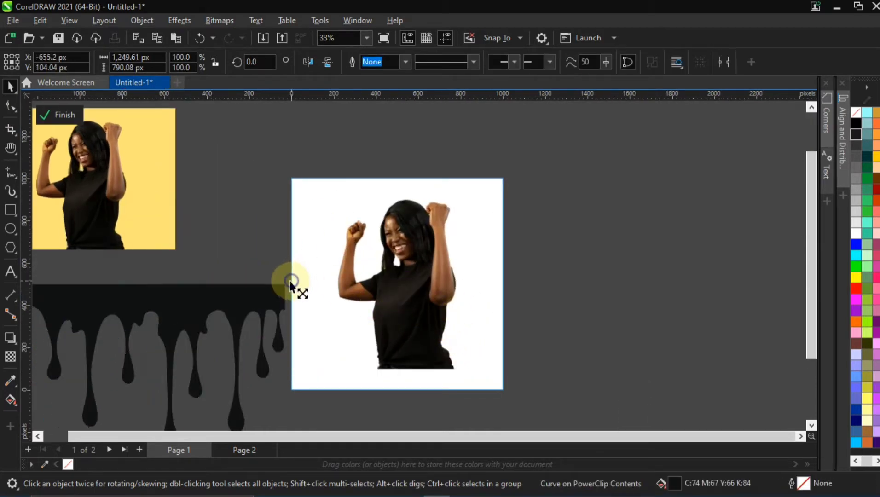
left_click_drag(290, 283, 246, 305)
left_click_drag(197, 332, 193, 271)
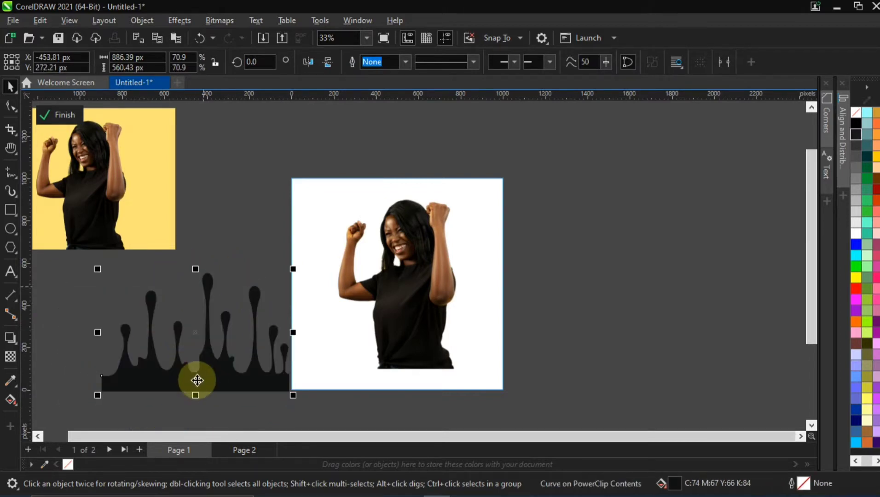
Step: Place the flipped drip over the woman's waist, shrink it to about 509 by 322 px, and bring it to the front
left_click_drag(197, 379, 413, 368)
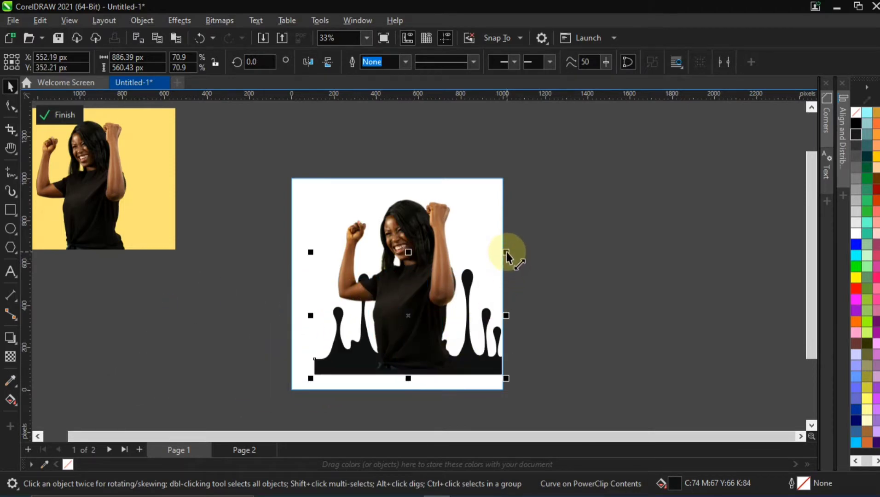
left_click_drag(506, 252, 466, 278)
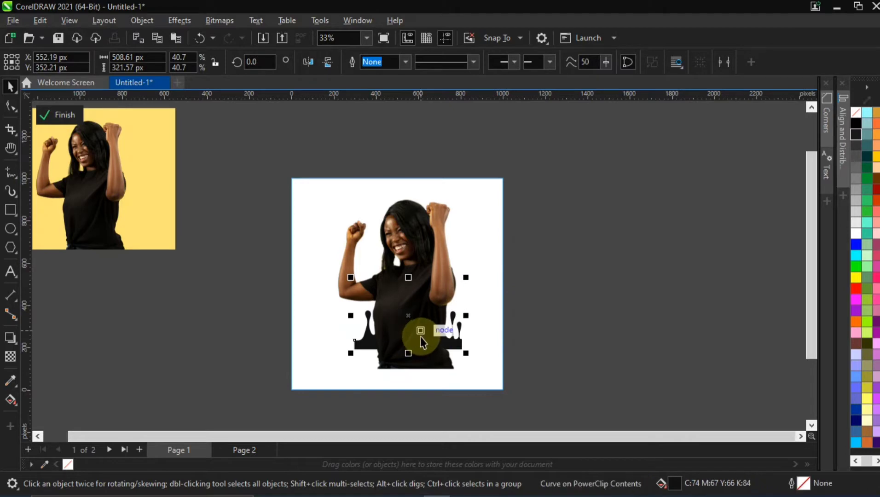
key("shift+Page_Up")
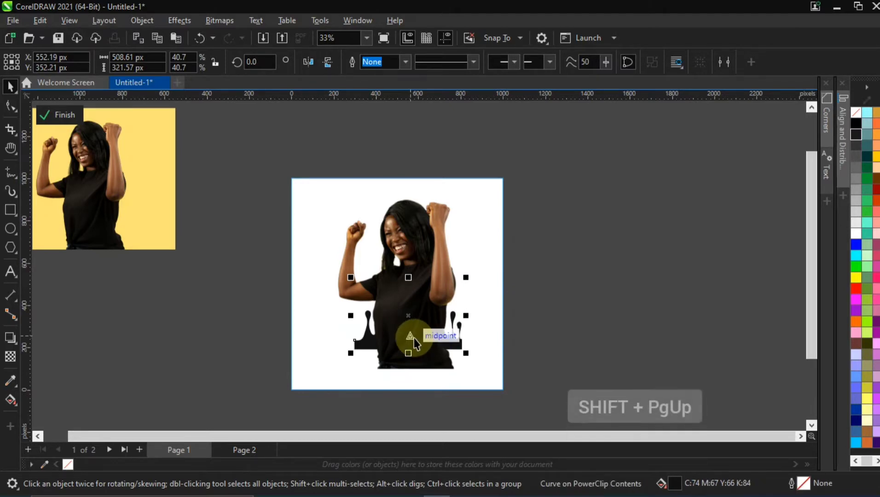
left_click_drag(417, 338, 418, 344)
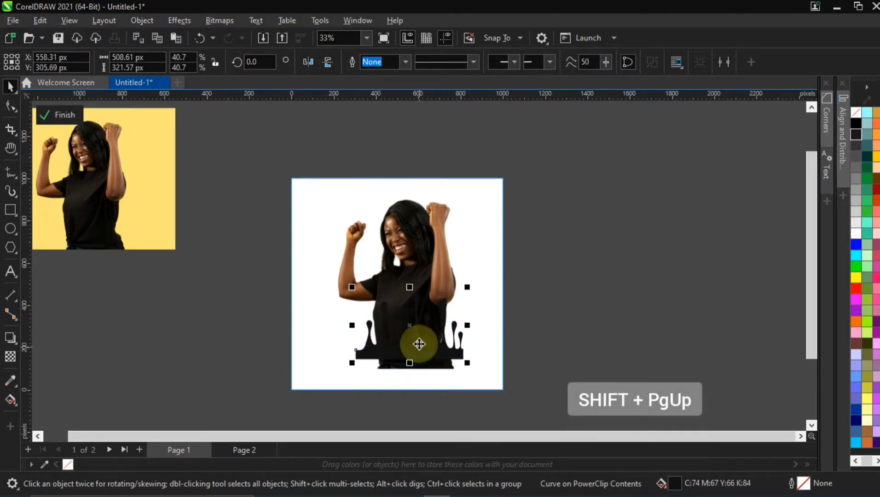
Step: Fill the drip with white, shrink it to about 434 by 274 px, and position it over the shirt's lower edge
left_click(856, 234)
left_click_drag(418, 353, 419, 364)
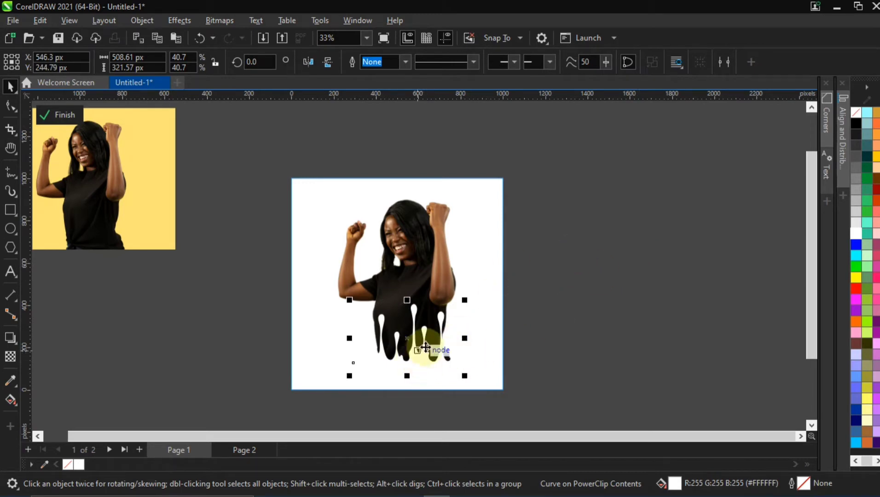
left_click_drag(465, 301, 474, 306)
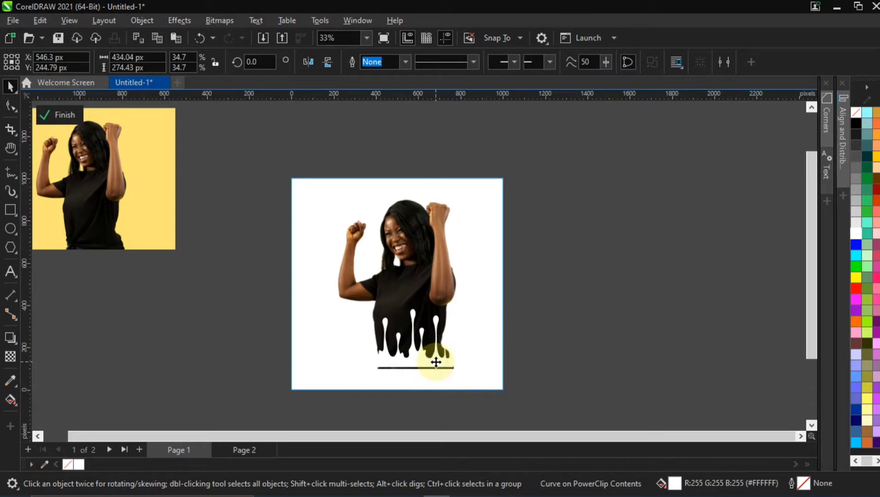
left_click_drag(436, 362, 431, 362)
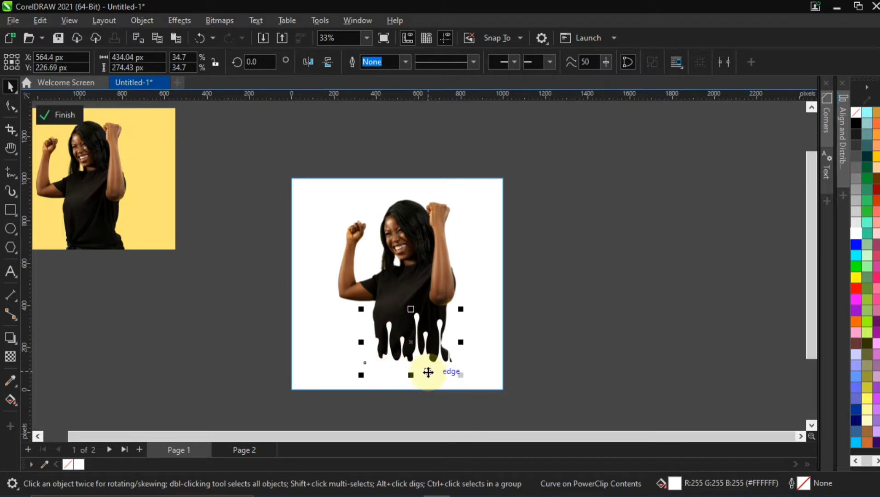
Step: Place a copy of the white drip left of the page and flip it vertically so the drips hang down
key("ctrl+c")
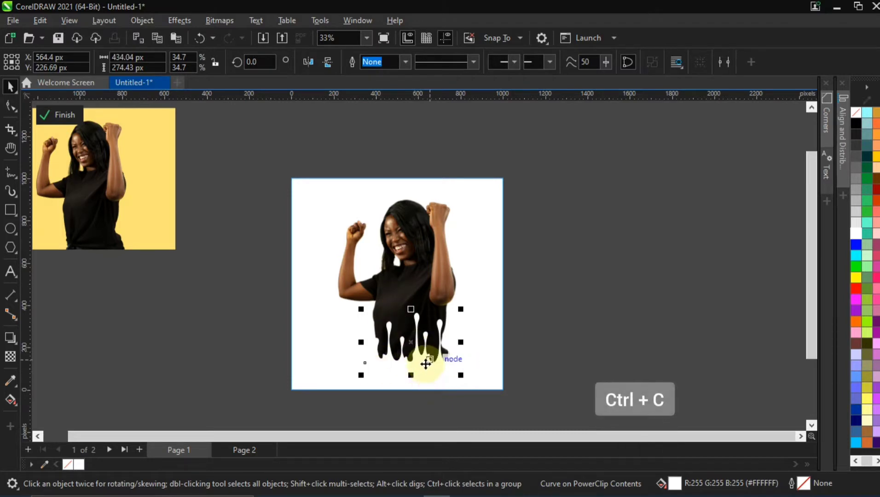
left_click_drag(426, 364, 237, 244)
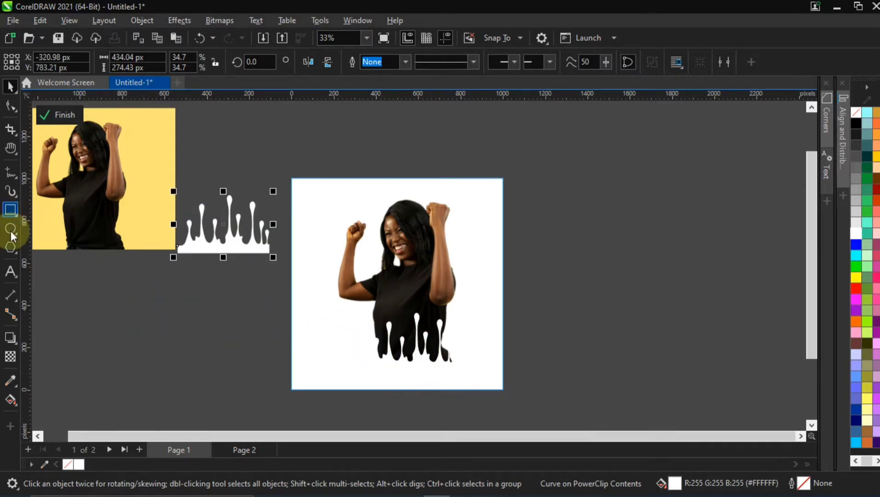
left_click_drag(224, 197, 229, 339)
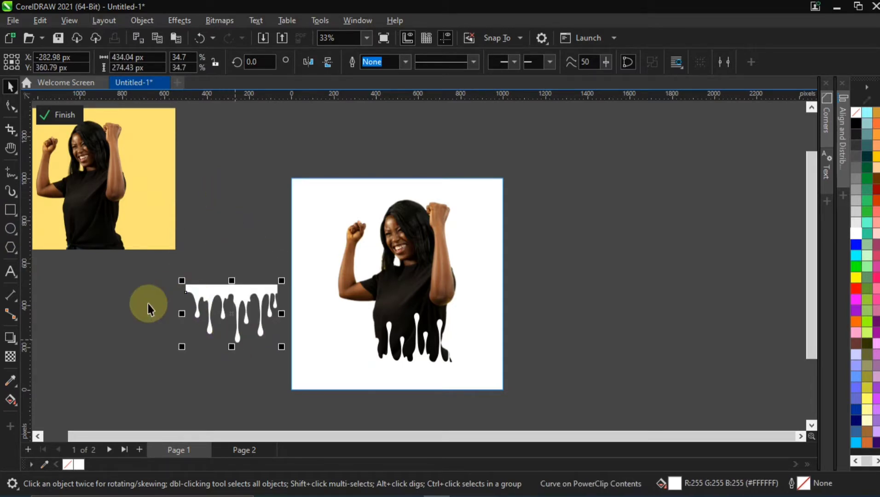
Step: Draw a rectangle of about 432 by 407 px over the white drip copy, extending below its drips
left_click(138, 313)
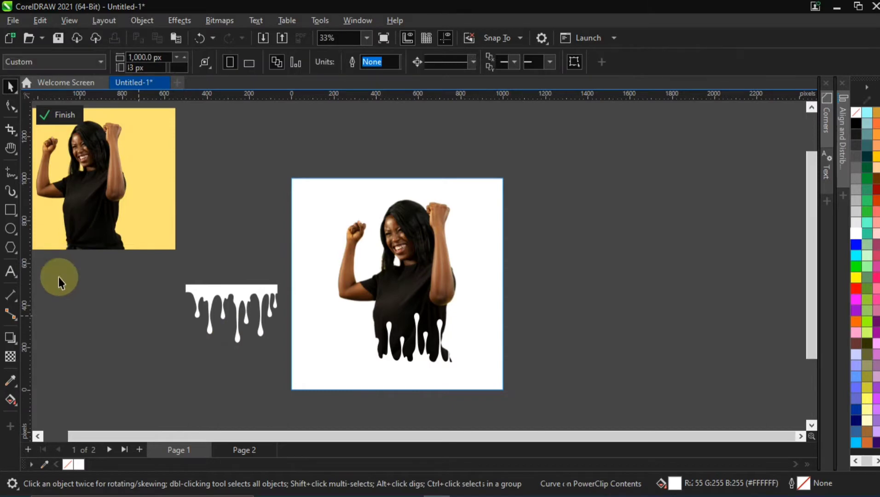
left_click(9, 211)
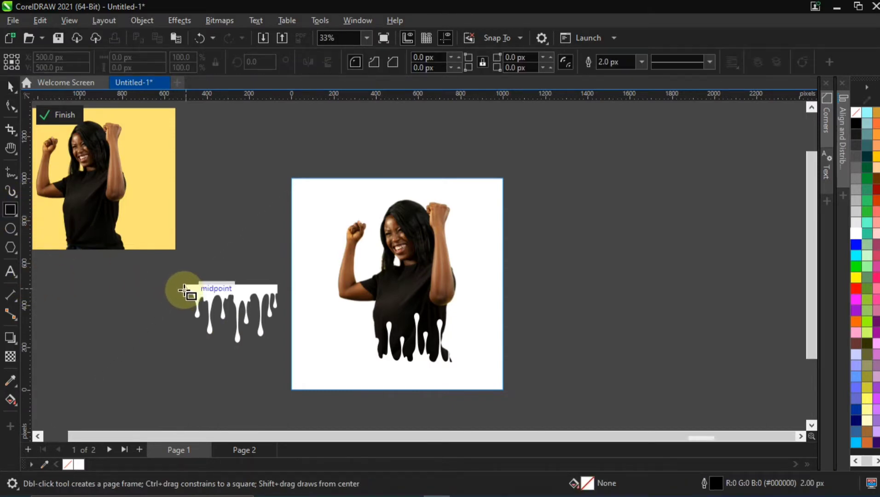
left_click_drag(183, 288, 278, 371)
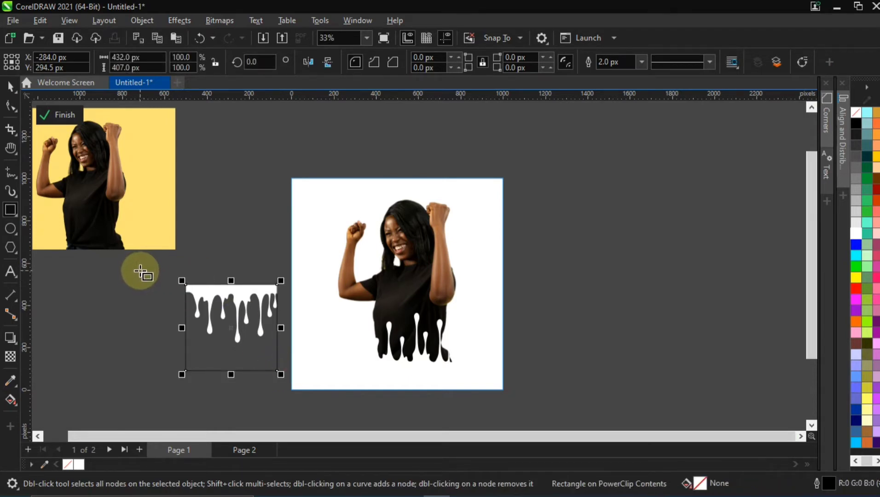
left_click(10, 86)
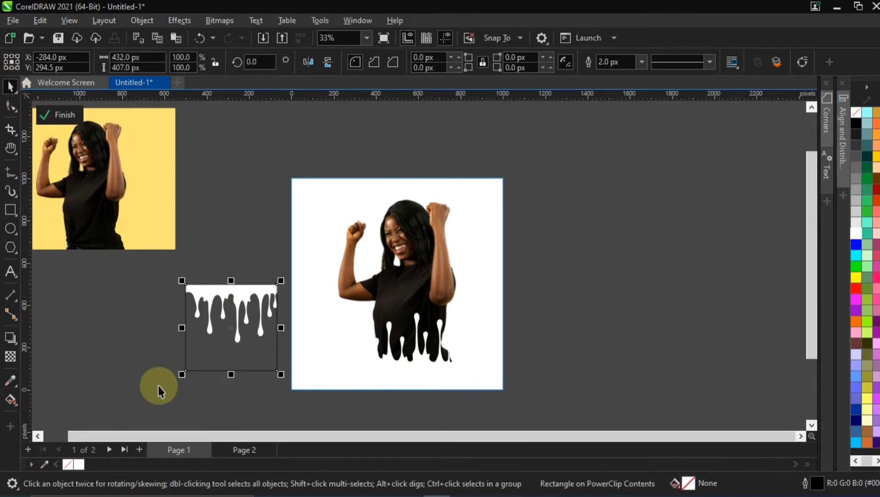
left_click(152, 357)
left_click(203, 365)
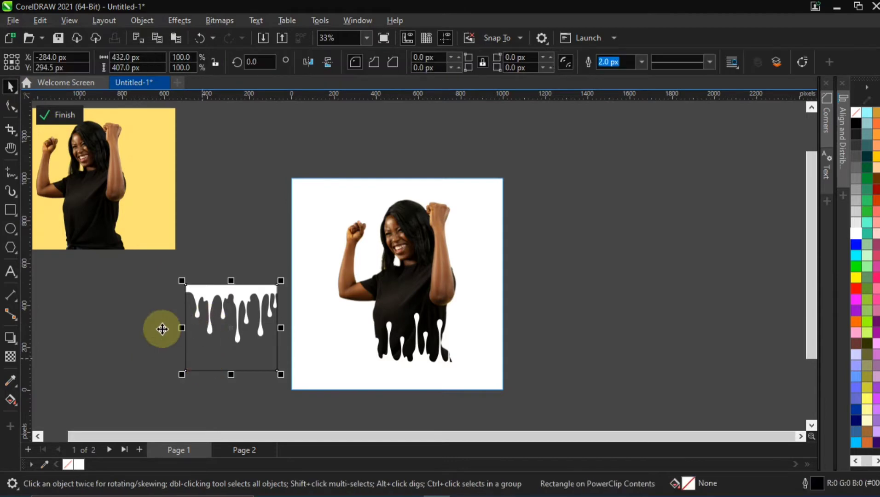
Step: Fill the rectangle with yellow sampled from the photo's background and remove its outline
left_click_drag(152, 168, 172, 177)
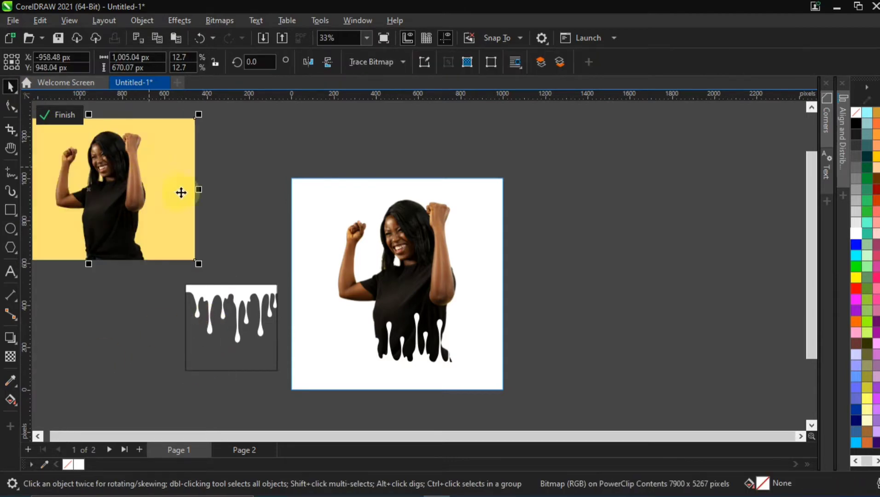
left_click(232, 360)
key("ctrl+shift+e")
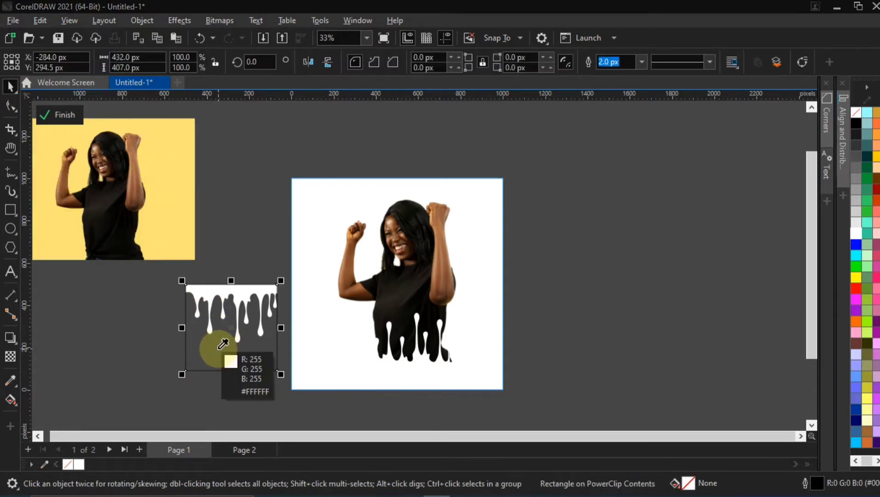
left_click(188, 161)
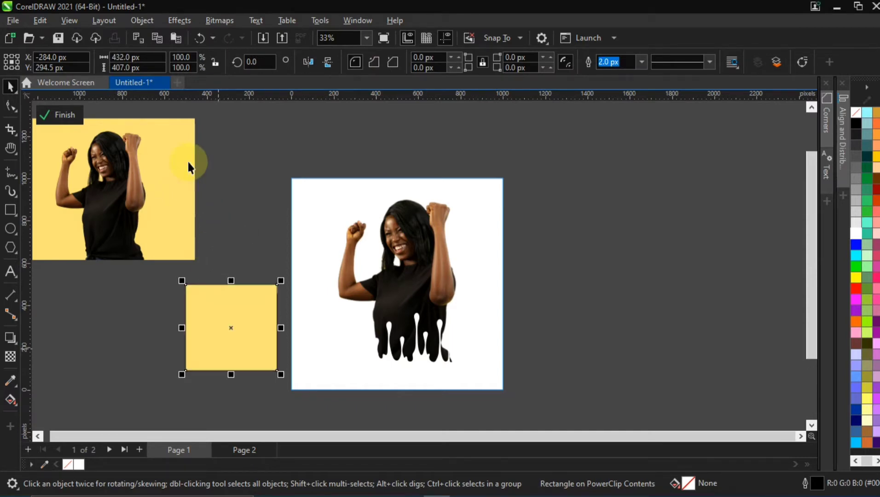
right_click(64, 464)
left_click(137, 294)
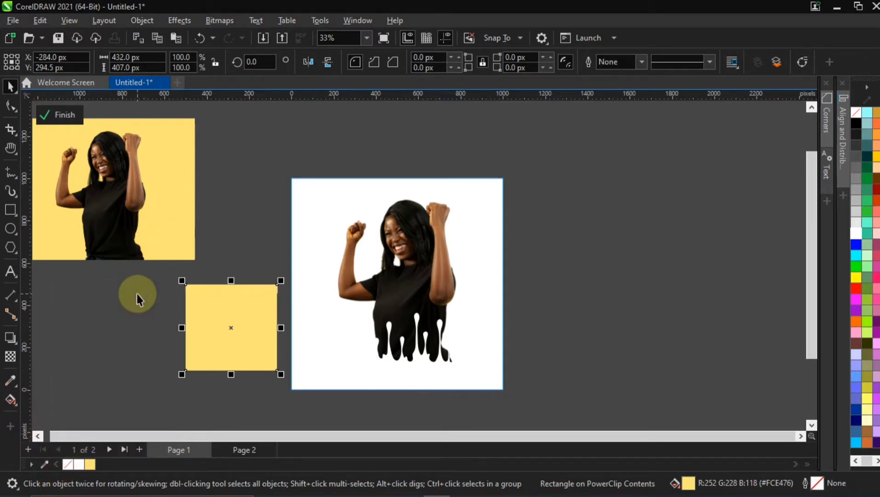
Step: Select the white drip hidden behind the yellow rectangle and bring it to the front
key("ctrl+shift+e")
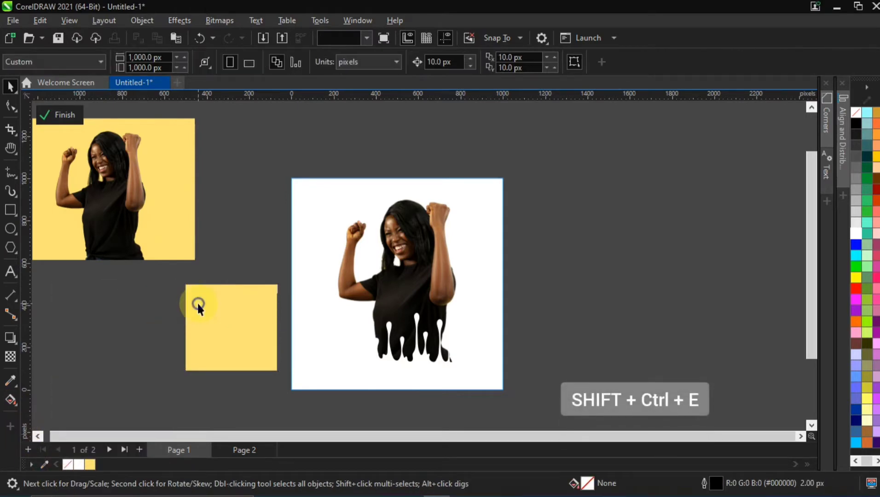
left_click(197, 305)
left_click_drag(154, 269, 256, 338)
left_click_drag(309, 361, 307, 360)
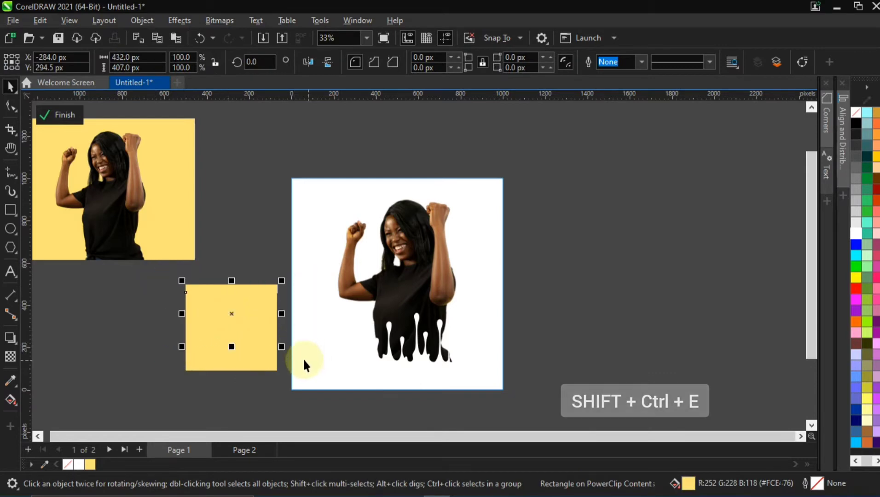
key("ctrl+q")
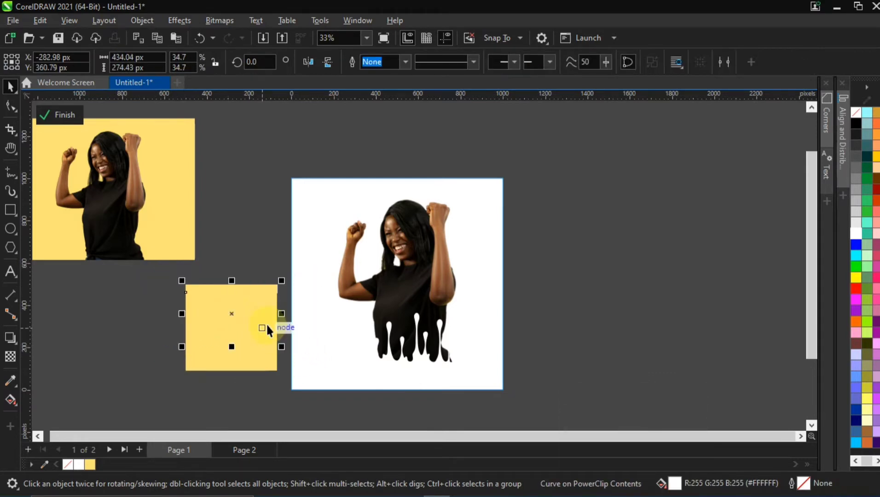
key("shift+Page_Up")
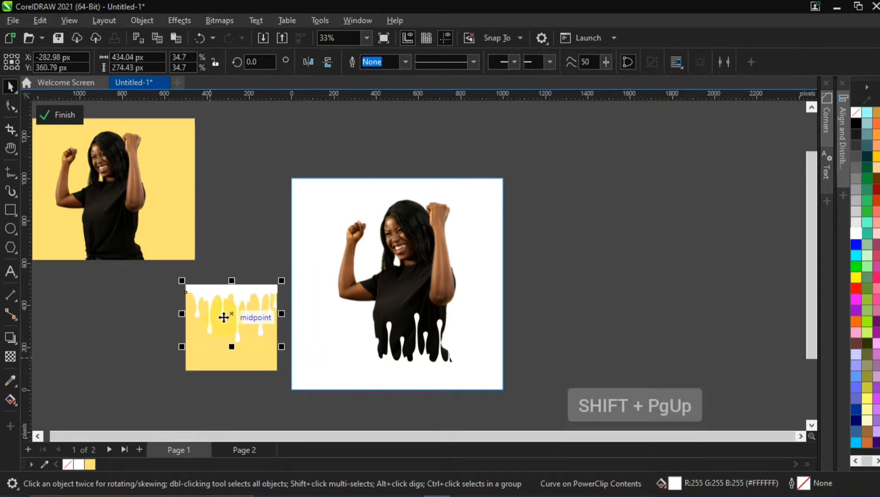
Step: Trim the yellow rectangle with the white drip shape
scroll(230, 326, "up", 2)
key("h")
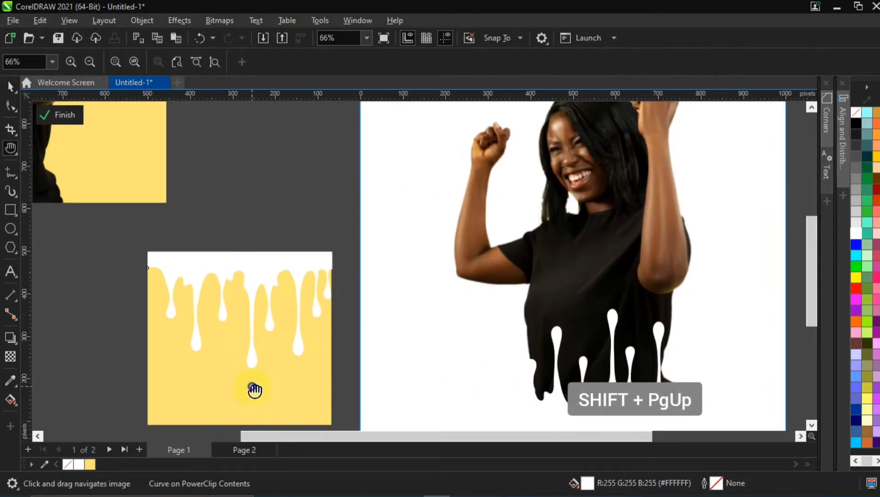
left_click_drag(253, 389, 299, 328)
left_click(10, 83)
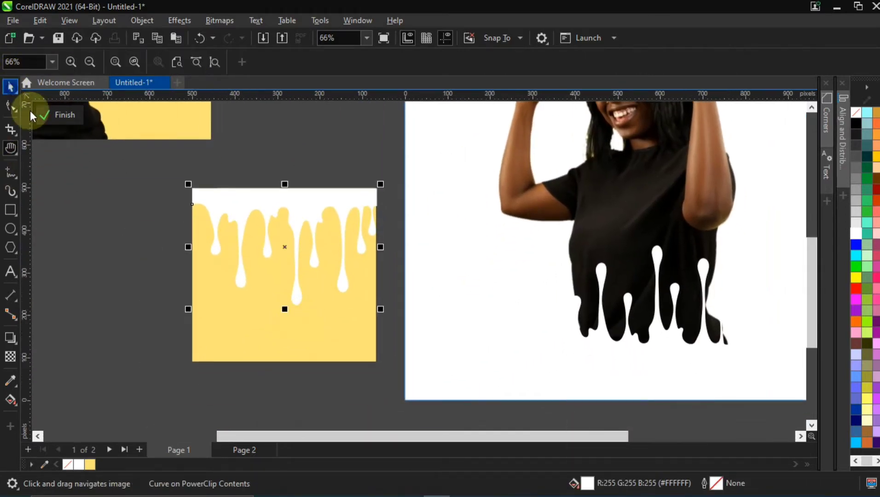
left_click(249, 194)
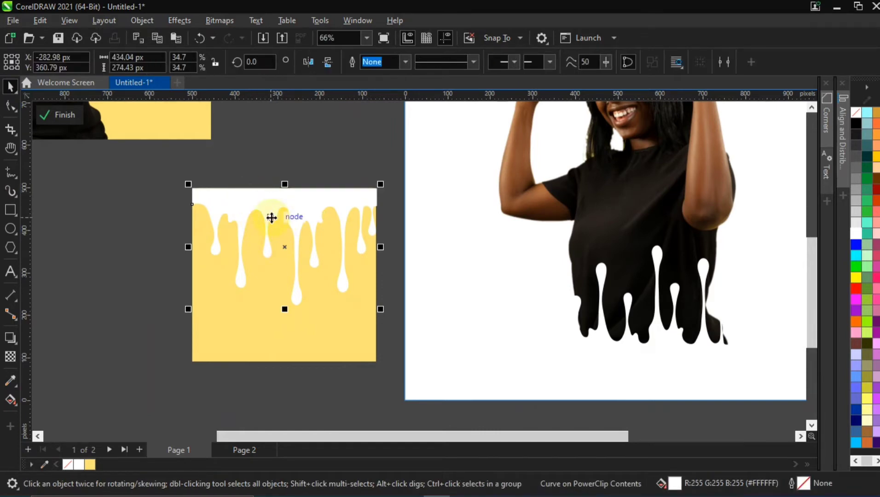
left_click(263, 337, "shift")
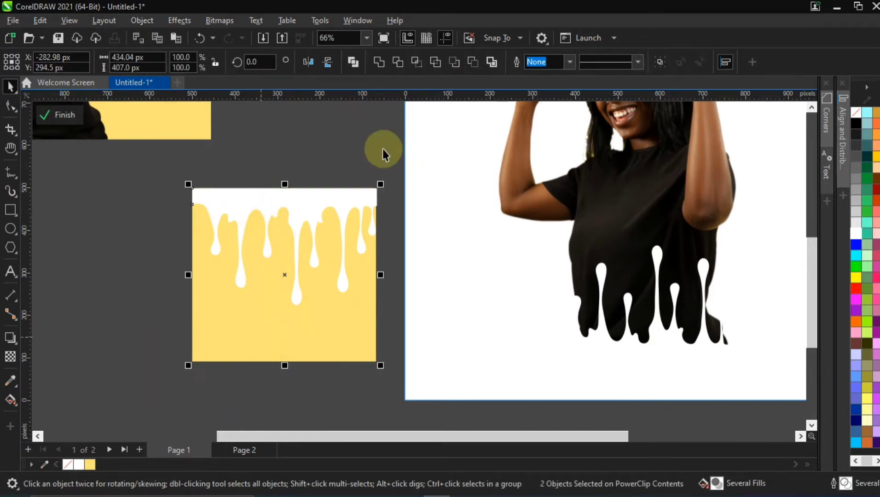
left_click(399, 64)
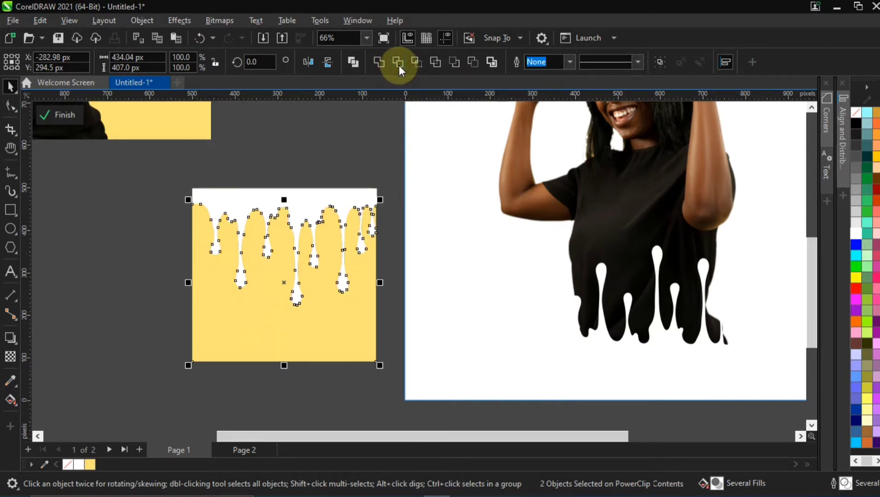
Step: Separate the trimmed yellow shape from the white drip, placing the yellow shape lower left and the white drip above it
left_click(145, 208)
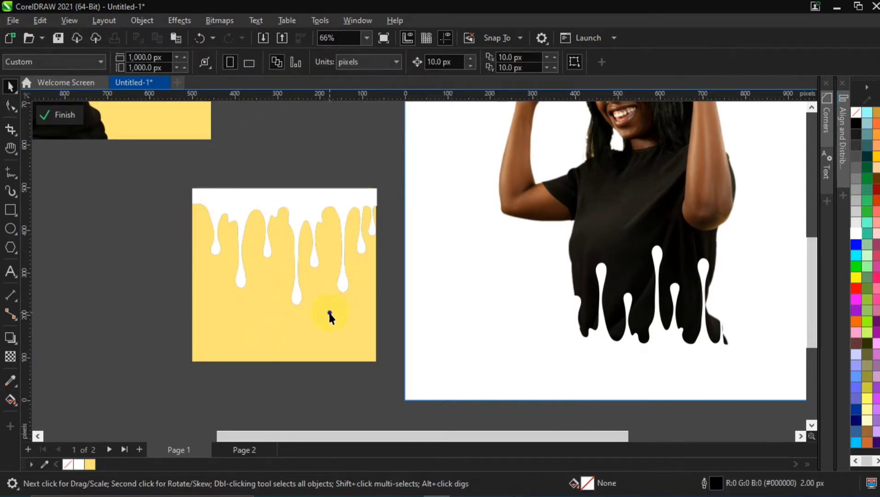
left_click_drag(329, 315, 208, 345)
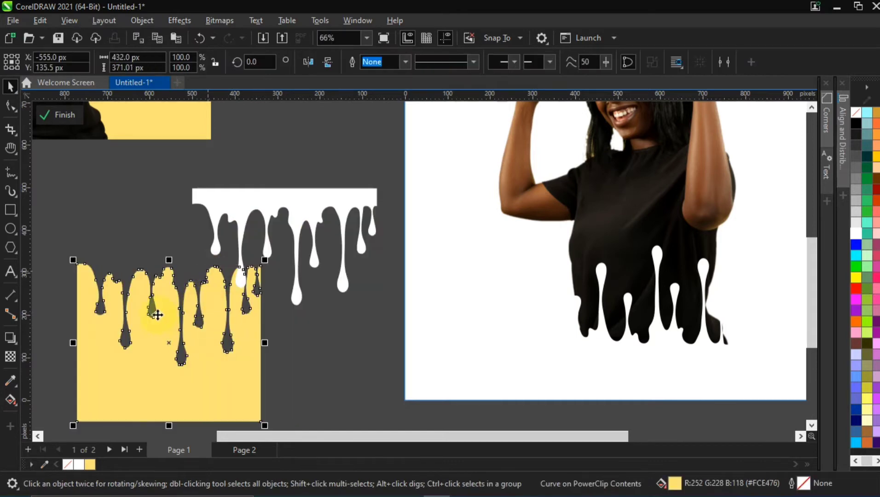
left_click(263, 187)
left_click(320, 204)
left_click_drag(320, 204, 241, 168)
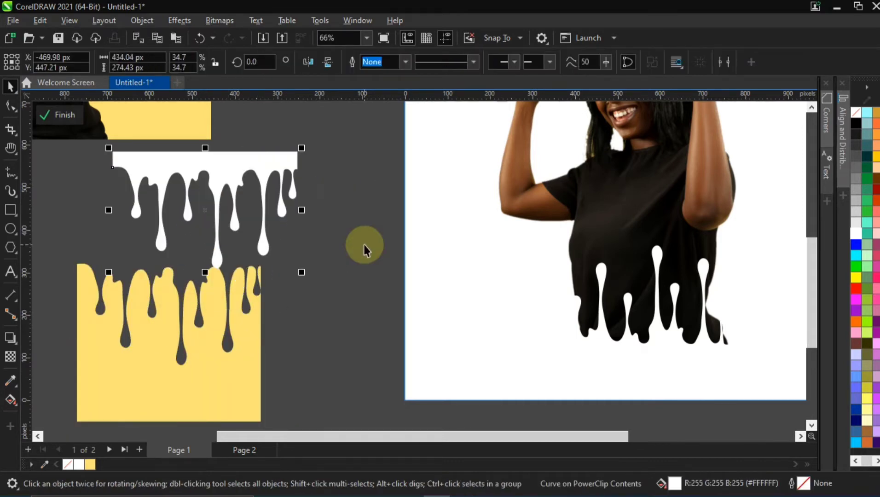
Step: Move the trimmed yellow shape farther below the white drip and place a copy of the woman's cut-out to the right of the page
scroll(364, 244, "down", 2)
left_click_drag(294, 291, 246, 318)
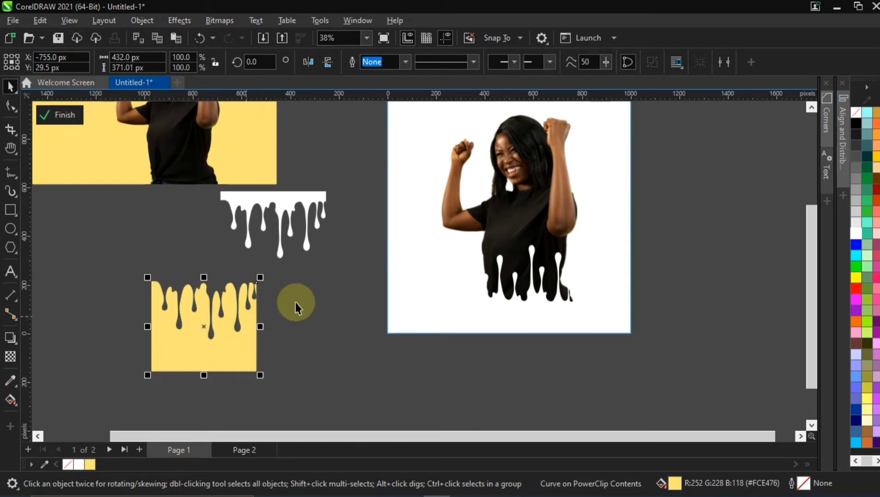
left_click(530, 161)
left_click(530, 161)
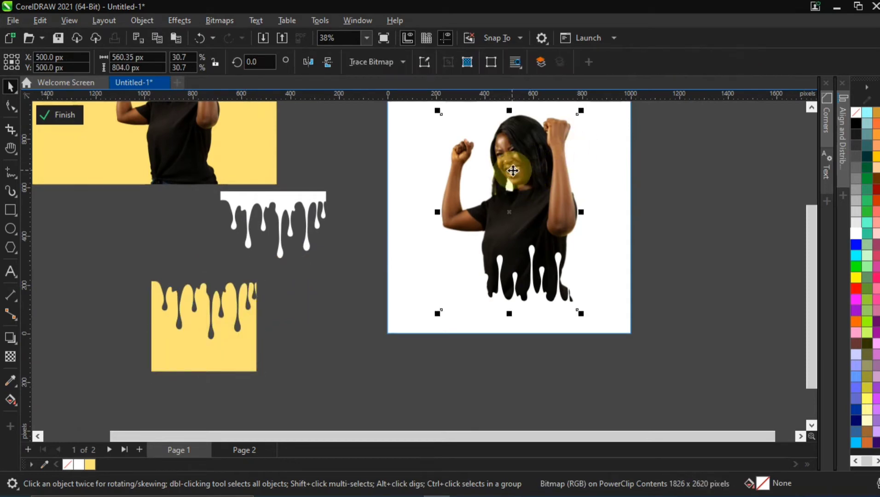
left_click_drag(511, 170, 728, 170)
left_click_drag(531, 436, 568, 445)
left_click_drag(809, 252, 809, 237)
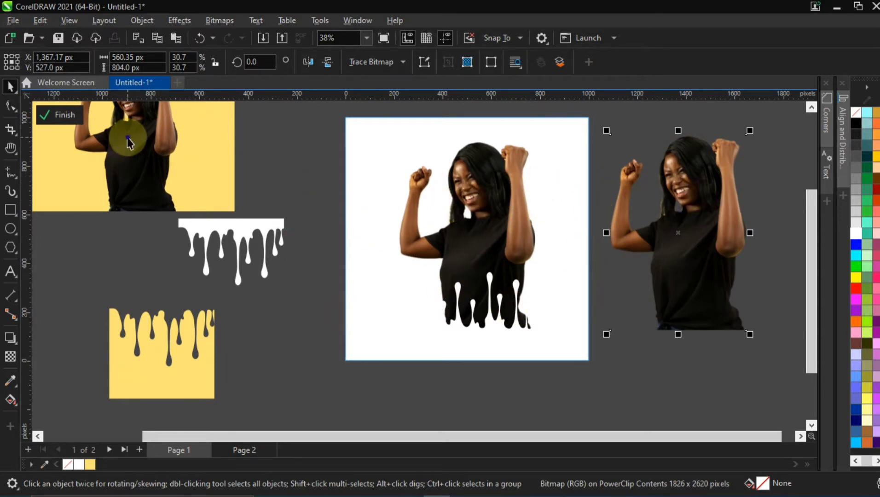
Step: Shift the original photo away from the page and draw a centred square of about 1052 px that covers the whole page
left_click_drag(127, 138, 104, 157)
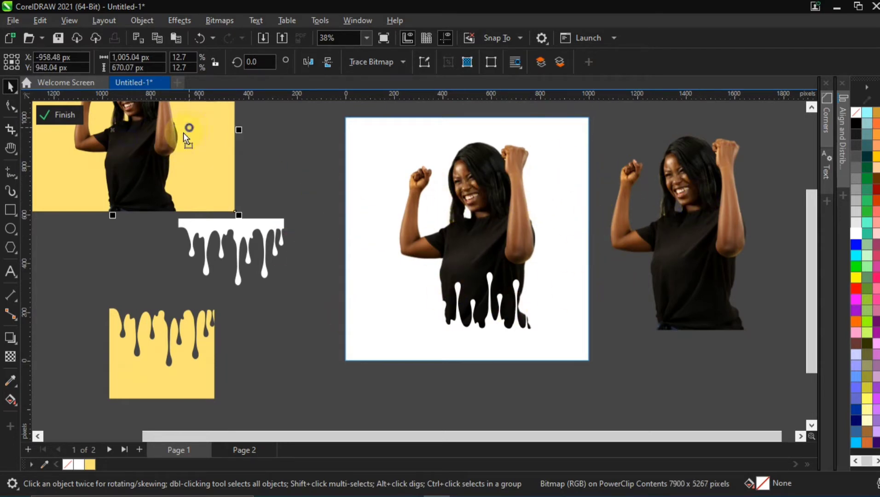
left_click(359, 200)
left_click(15, 211)
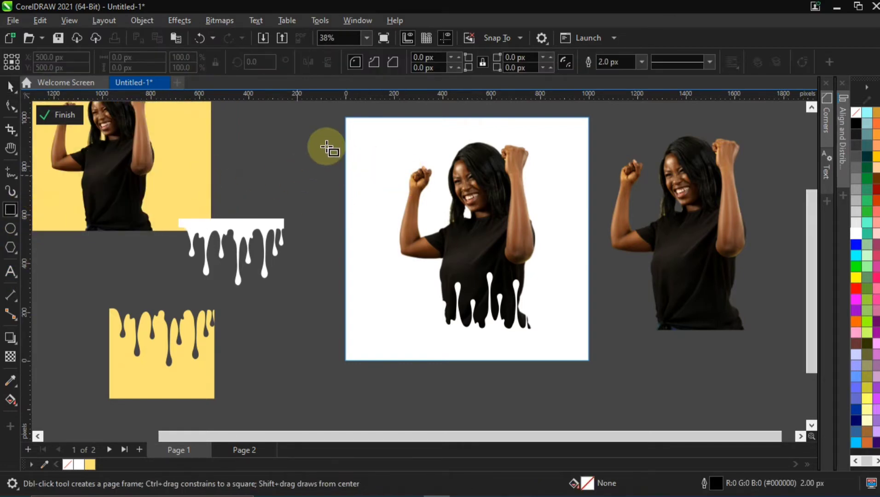
left_click_drag(340, 111, 575, 368)
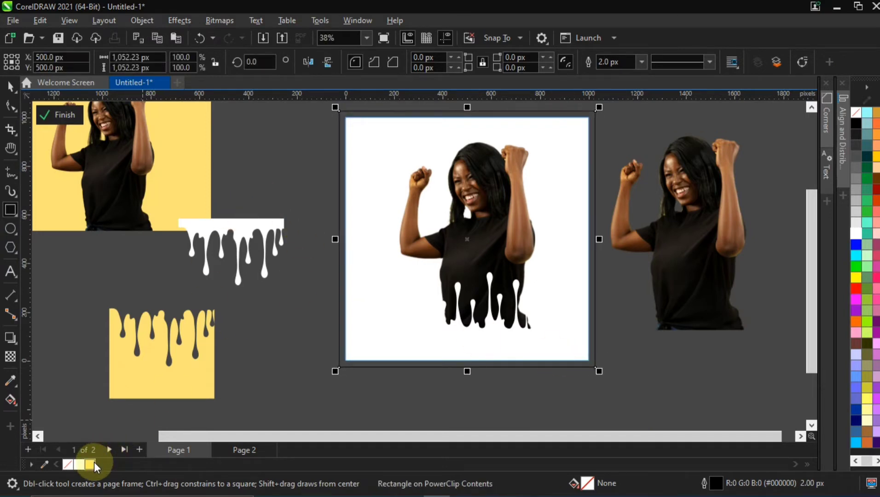
Step: Apply a diagonal fountain fill to the square, from the sampled yellow at the lower-left corner to white at the upper-right corner
left_click(10, 86)
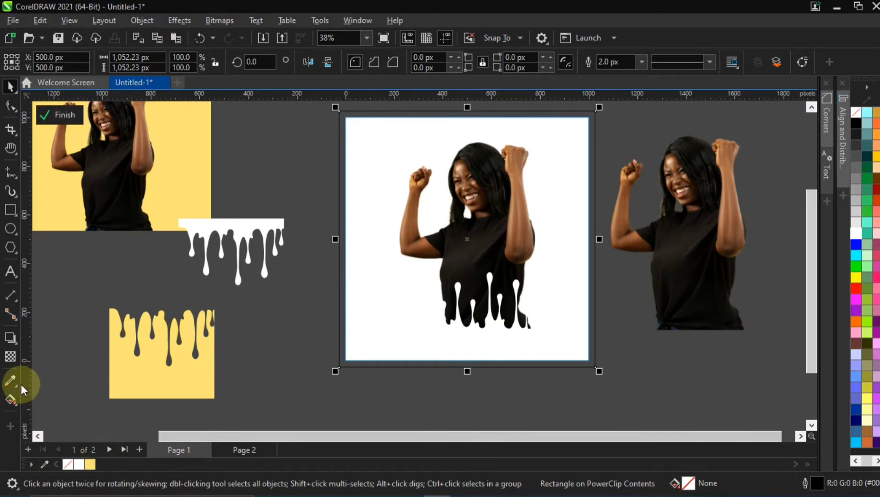
left_click(10, 400)
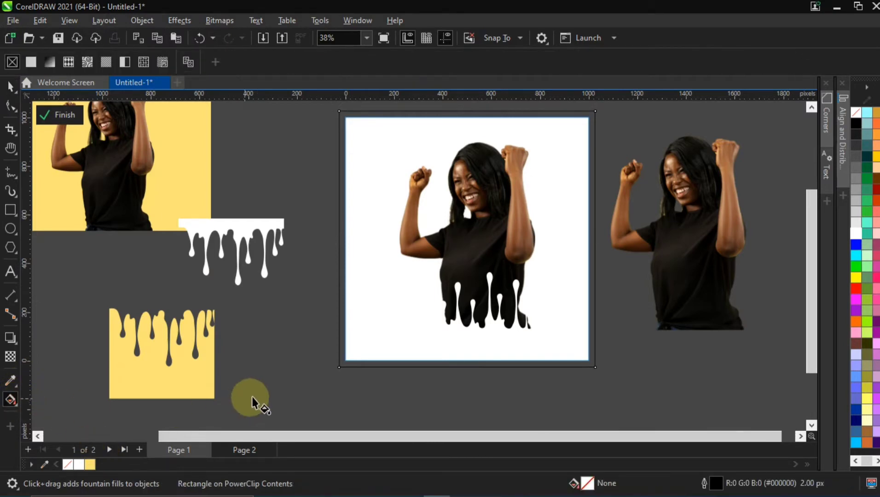
left_click_drag(339, 368, 593, 115)
left_click(338, 368)
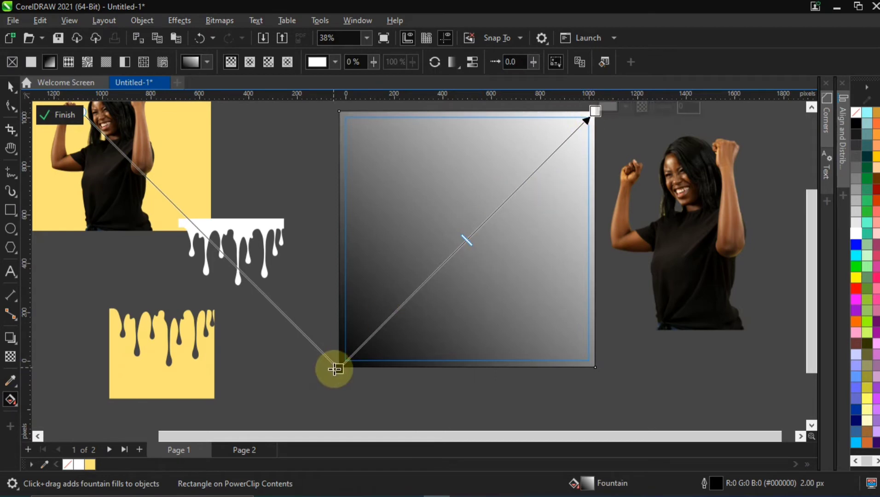
left_click(371, 364)
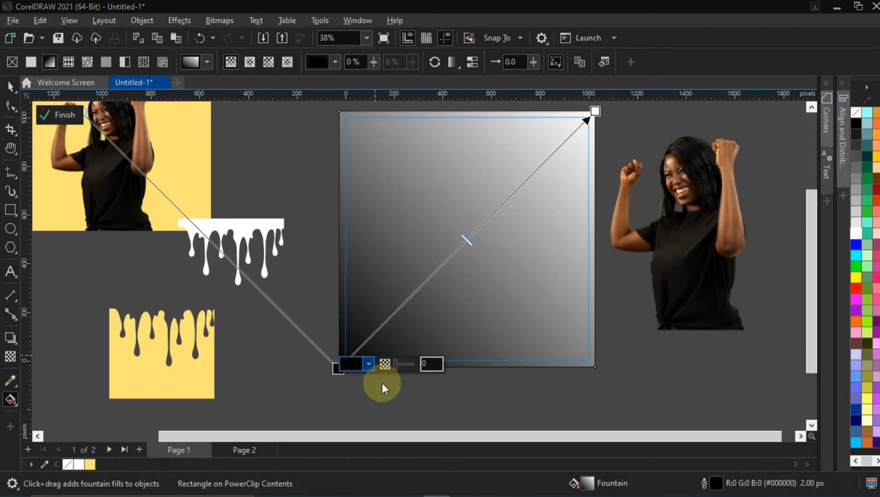
left_click(464, 340)
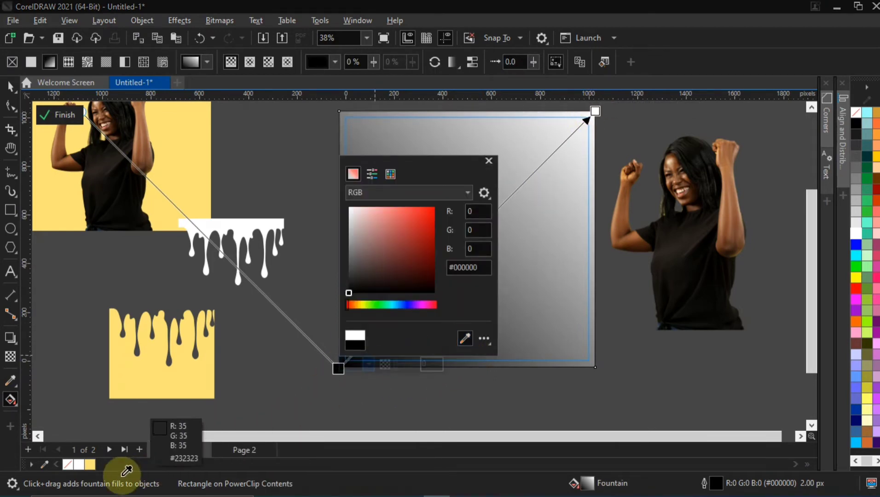
left_click(91, 464)
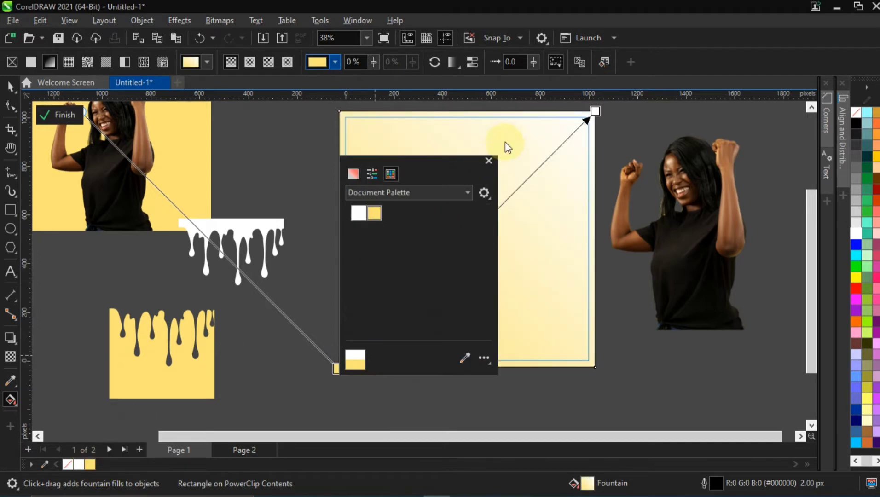
left_click(594, 112)
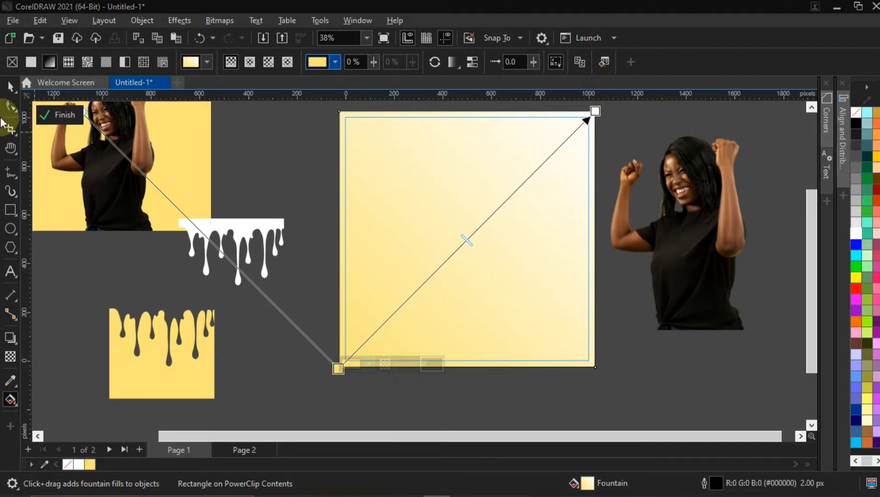
Step: Remove the gradient square's outline and send it to the back, behind the woman and the white drip
left_click(11, 85)
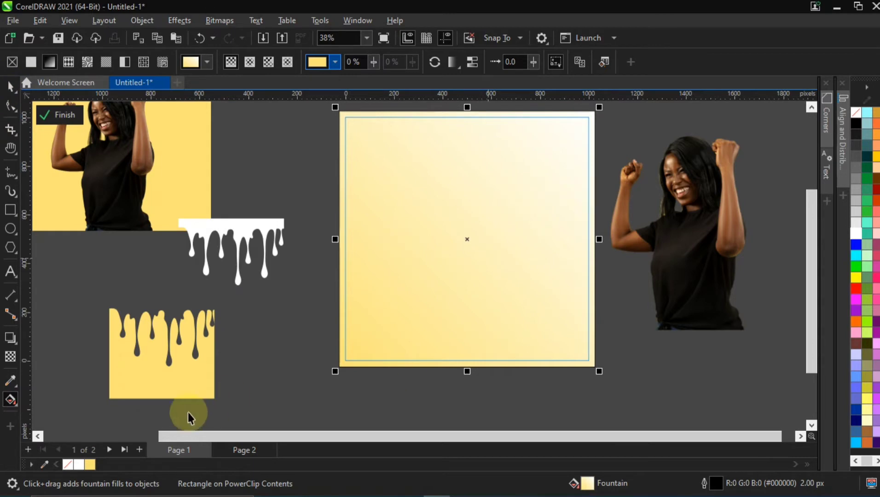
right_click(73, 461)
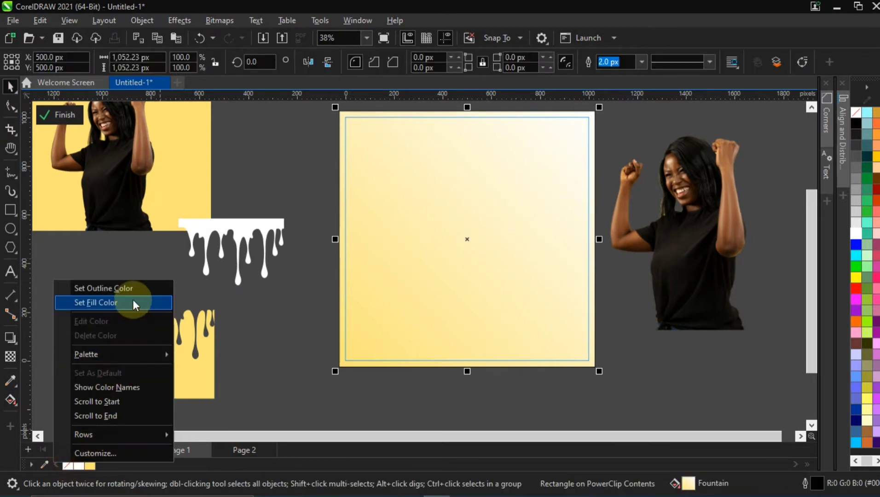
left_click(132, 291)
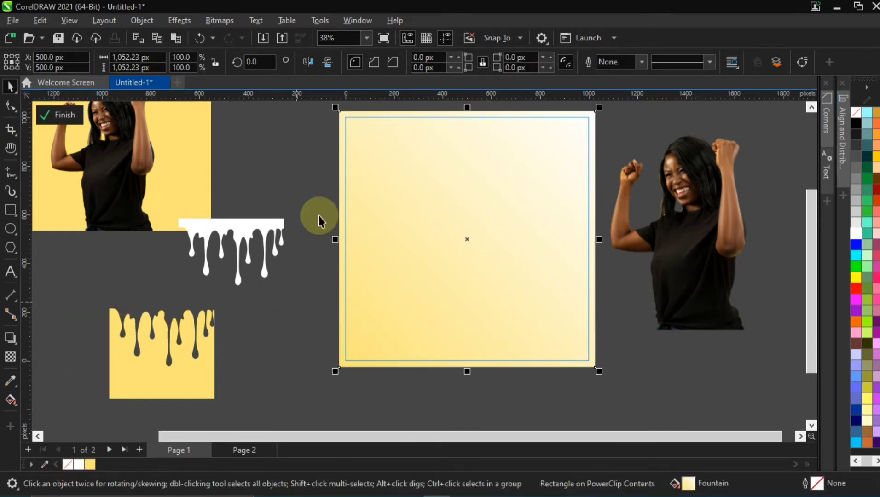
key("shift+Page_Down")
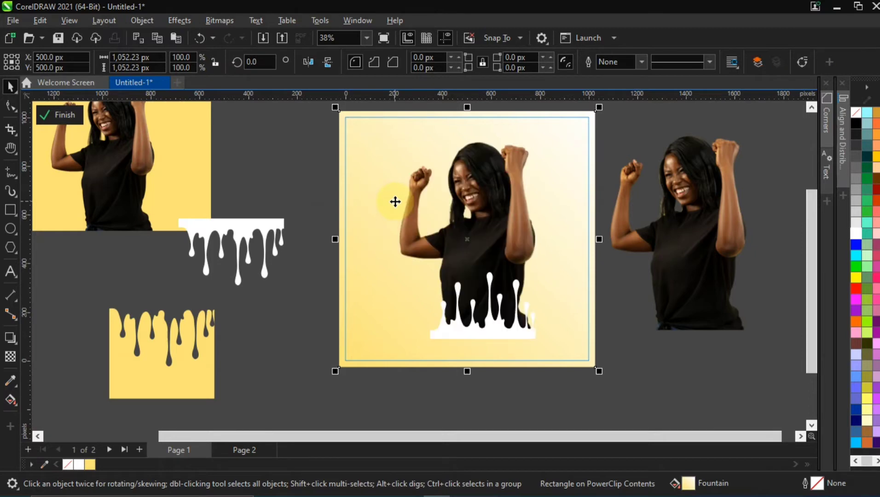
Step: Select the white drip over the shirt's lower edge and fill it with the sampled yellow
left_click(315, 269)
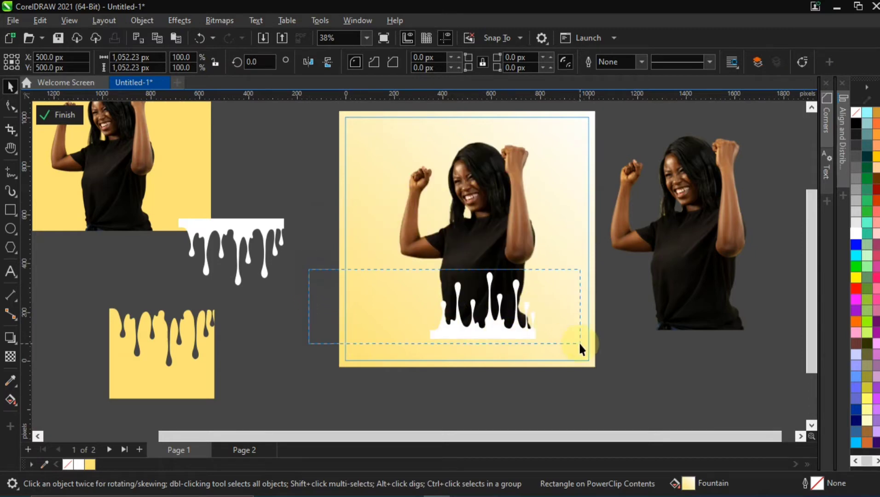
left_click_drag(579, 342, 580, 343)
left_click(90, 464)
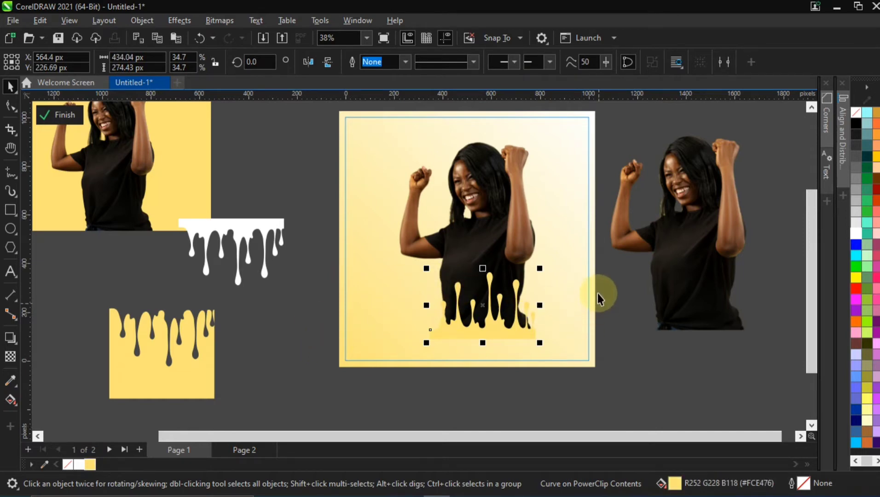
left_click_drag(486, 436, 516, 436)
left_click(612, 364)
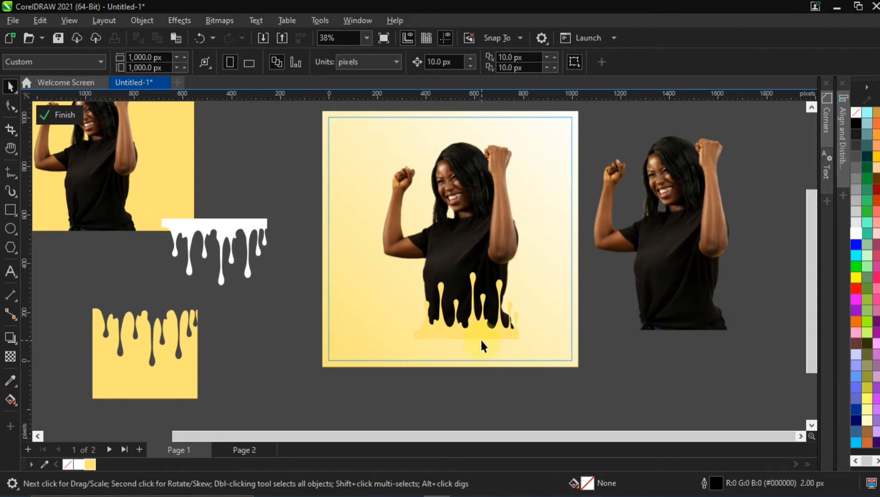
left_click(603, 325)
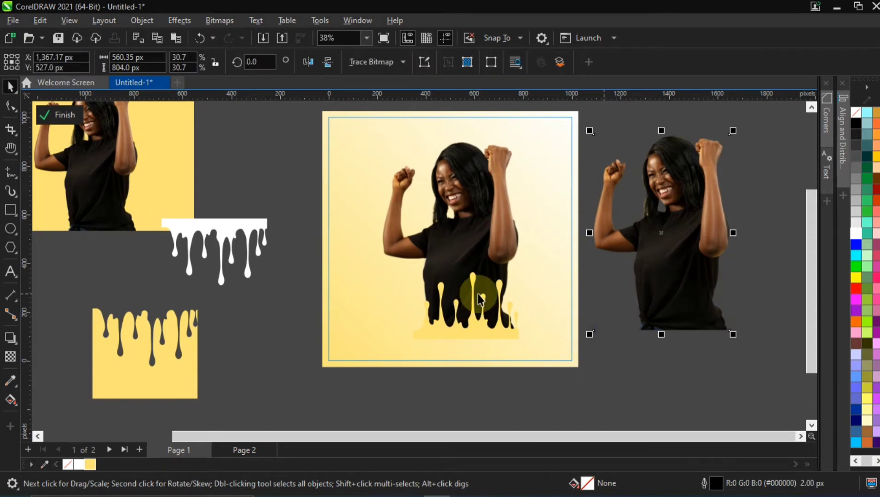
left_click(619, 374)
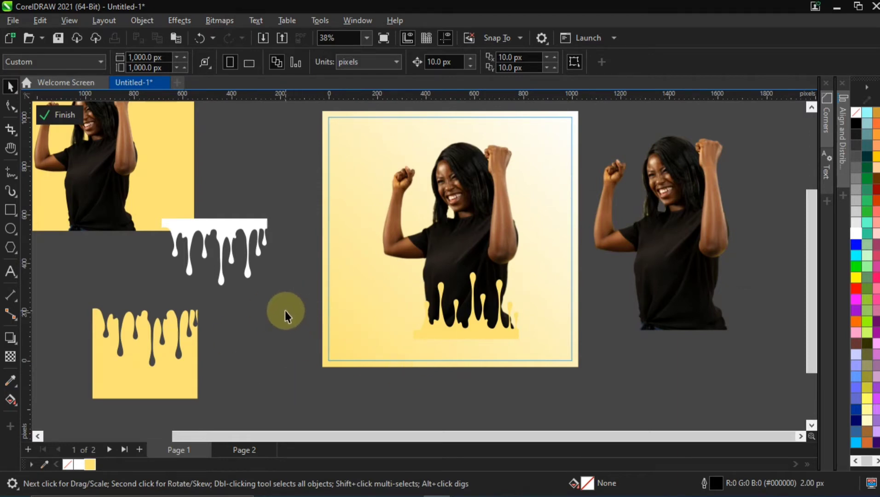
Step: Trim the woman's cut-out on the page with the yellow drip shape that overlaps the shirt's lower edge
left_click(445, 331)
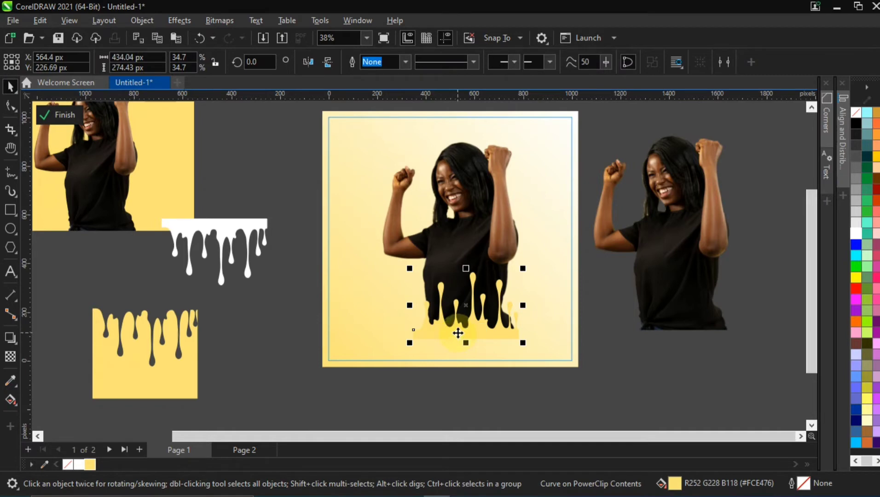
left_click(457, 217, "shift")
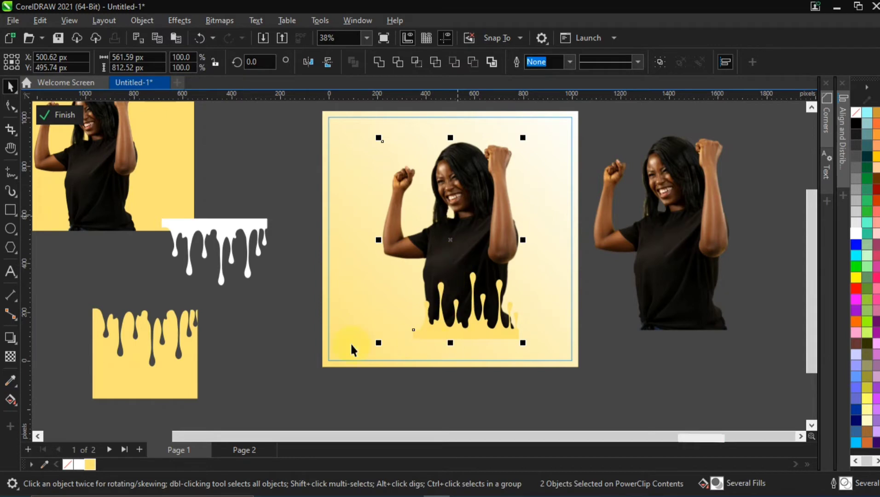
left_click(291, 312)
left_click(465, 329)
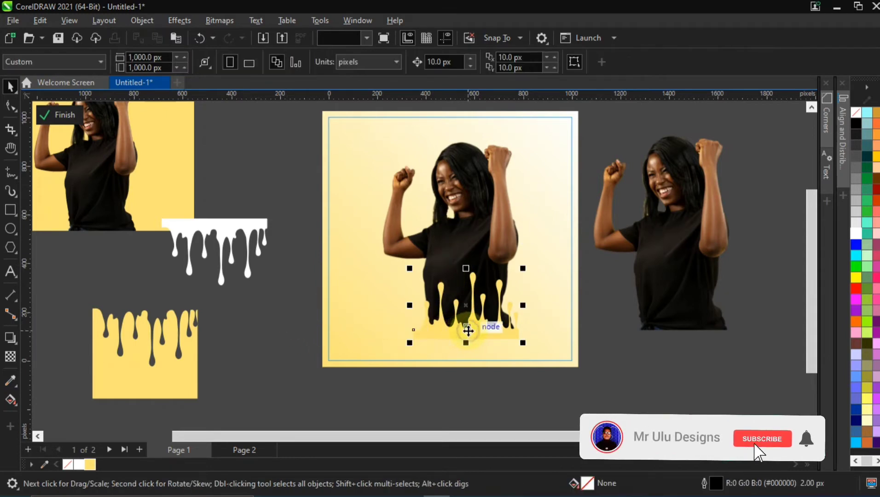
left_click(462, 218, "shift")
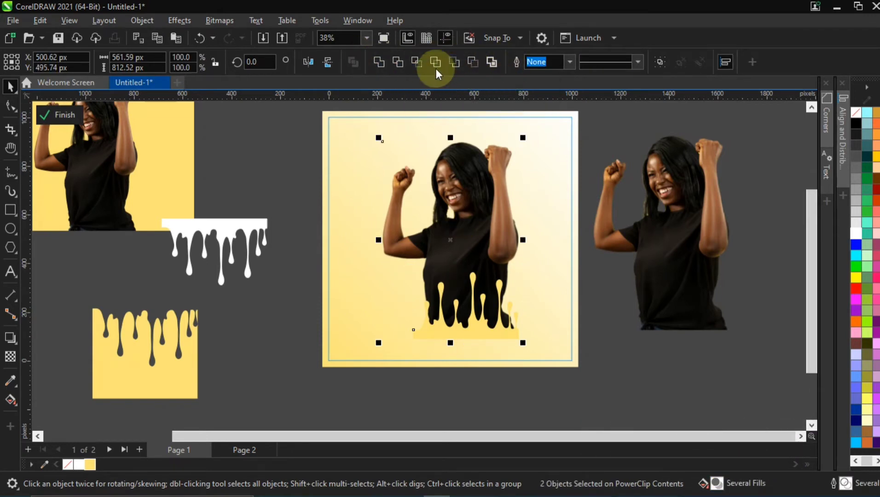
left_click(397, 65)
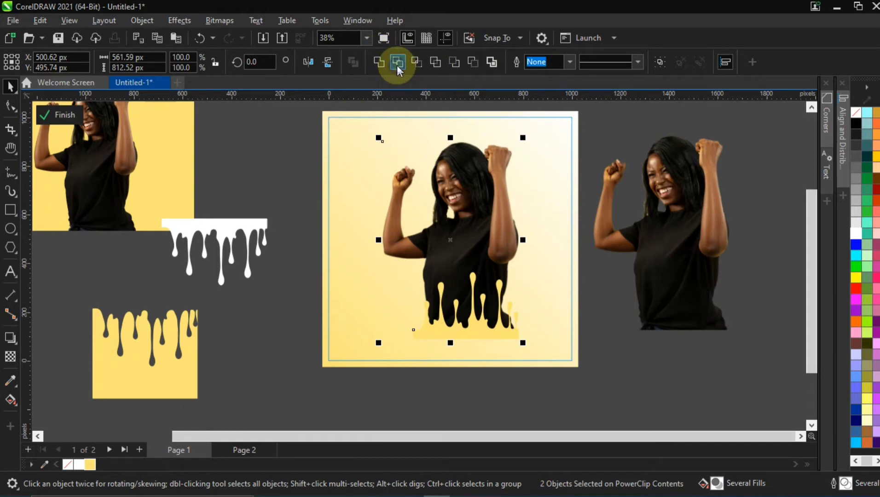
Step: Select the yellow drip shape under the shirt and delete it
left_click(298, 203)
left_click_drag(305, 245, 570, 357)
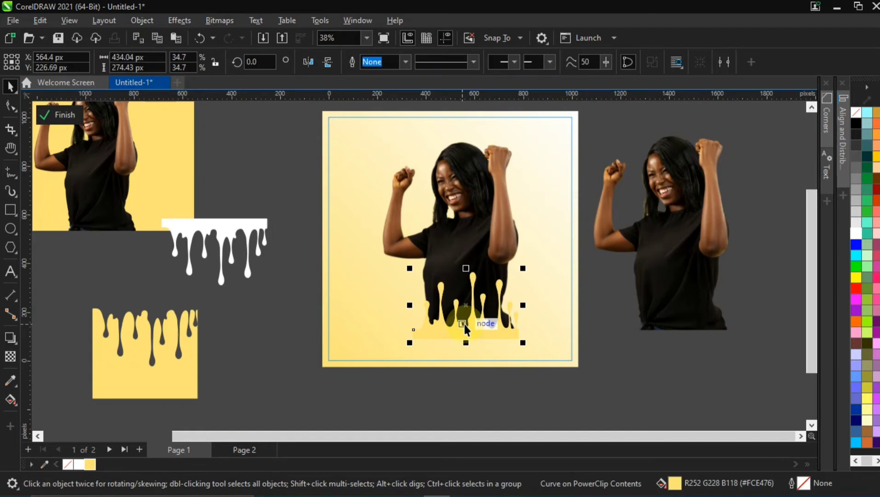
key("Delete")
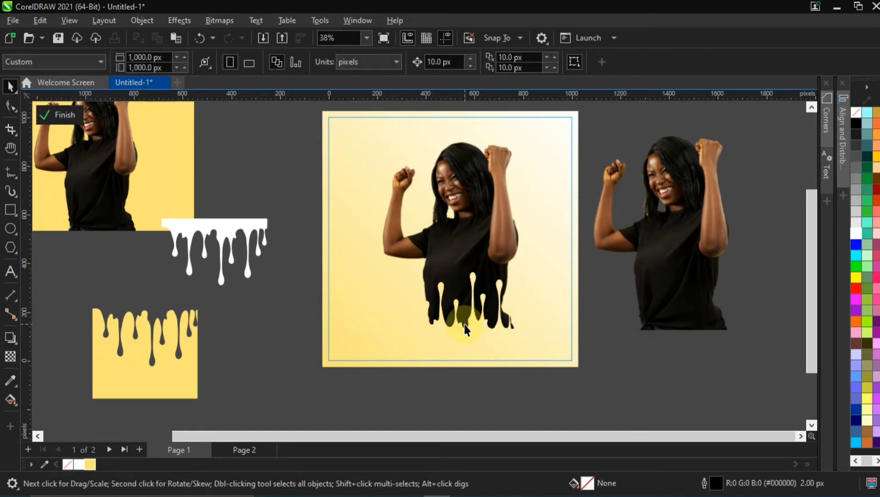
Step: Shift the trimmed woman around over the gradient background to check that the drip gaps are transparent
left_click_drag(477, 232, 450, 238)
left_click_drag(433, 270, 471, 243)
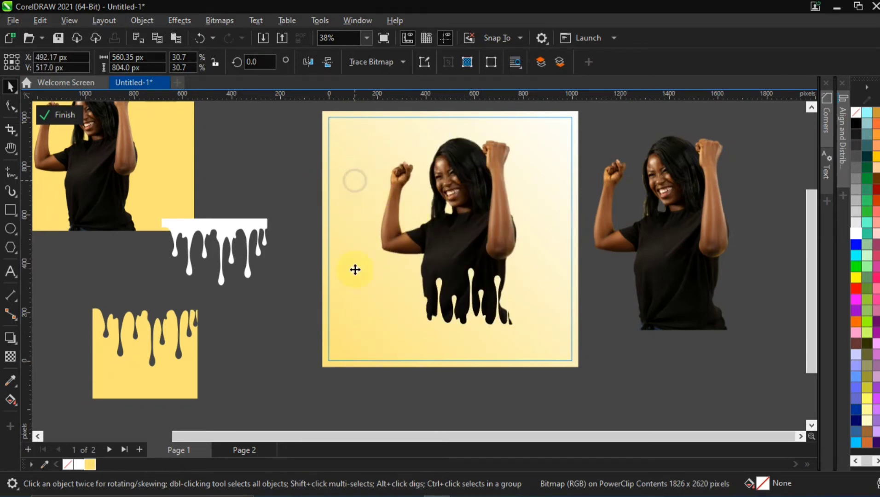
Step: Recolour the background square with solid blue, and change it to cyan
left_click(355, 270)
left_click(855, 247)
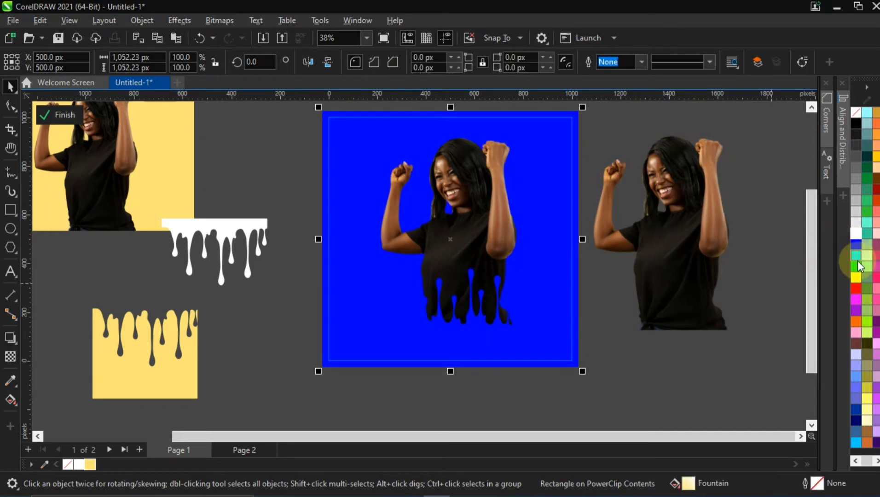
left_click(857, 256)
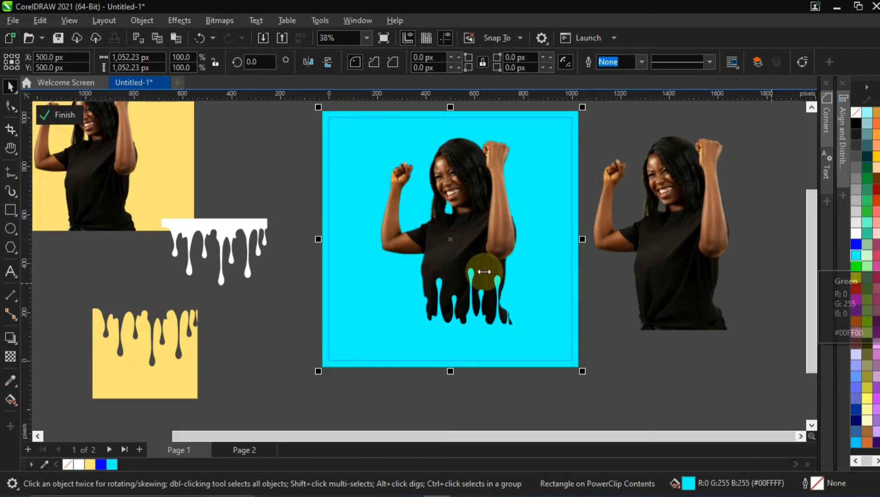
Step: Move the trimmed woman toward the upper left over the cyan background and undo the move
left_click_drag(480, 235, 460, 226)
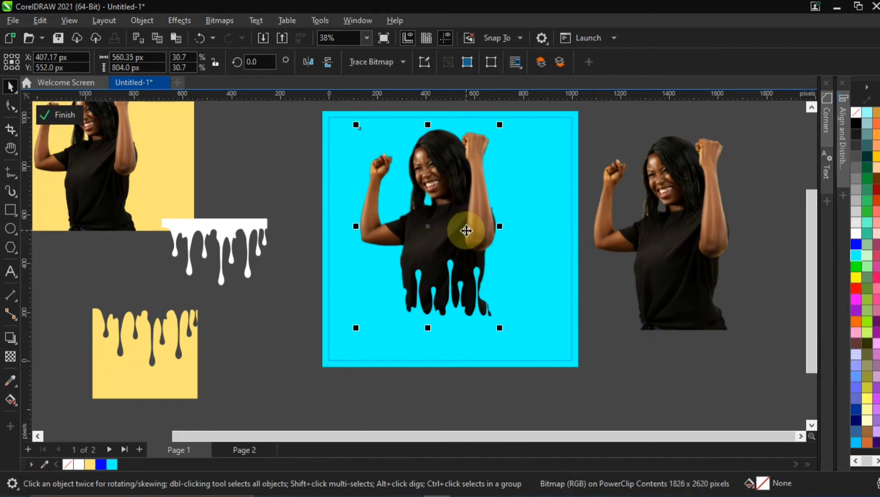
key("ctrl+z")
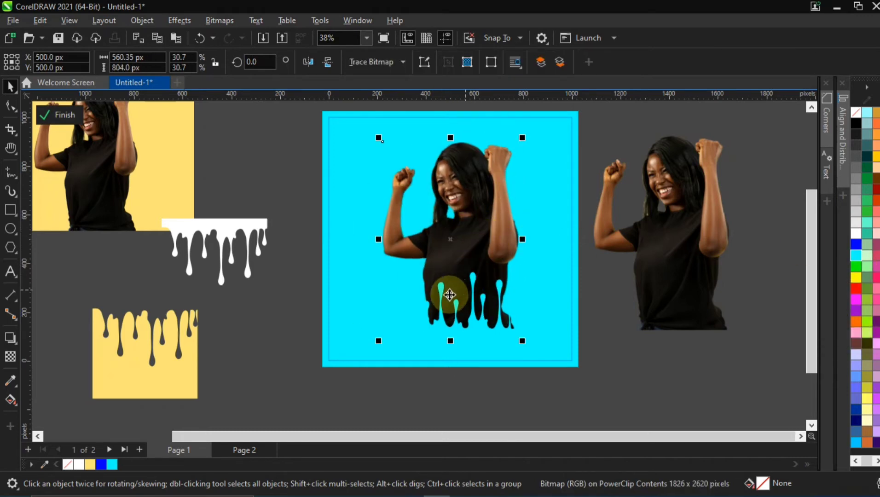
Step: Try pink, purple, magenta, red, dark teal and coral fills on the background square behind the trimmed woman
left_click(558, 308)
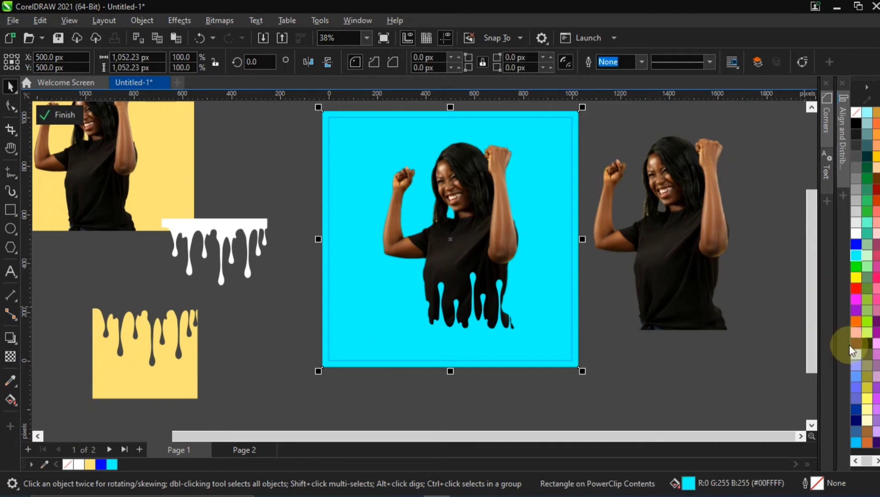
left_click(855, 332)
left_click(855, 310)
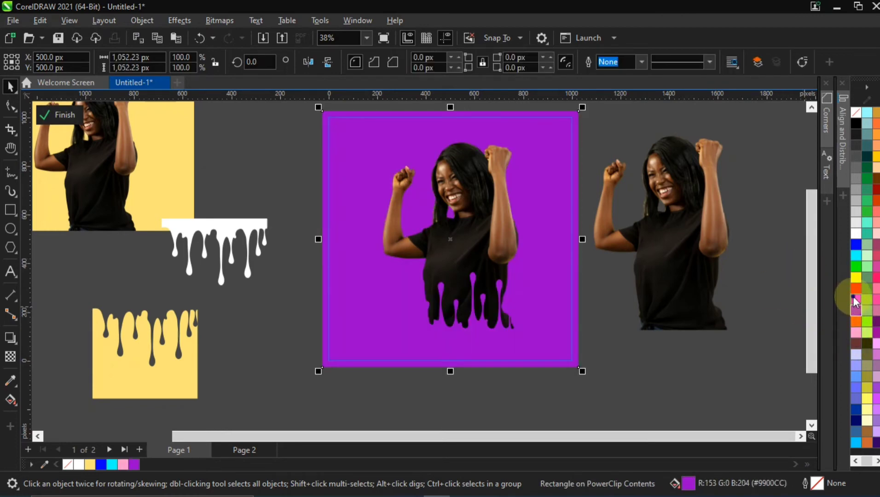
left_click(856, 299)
left_click(858, 290)
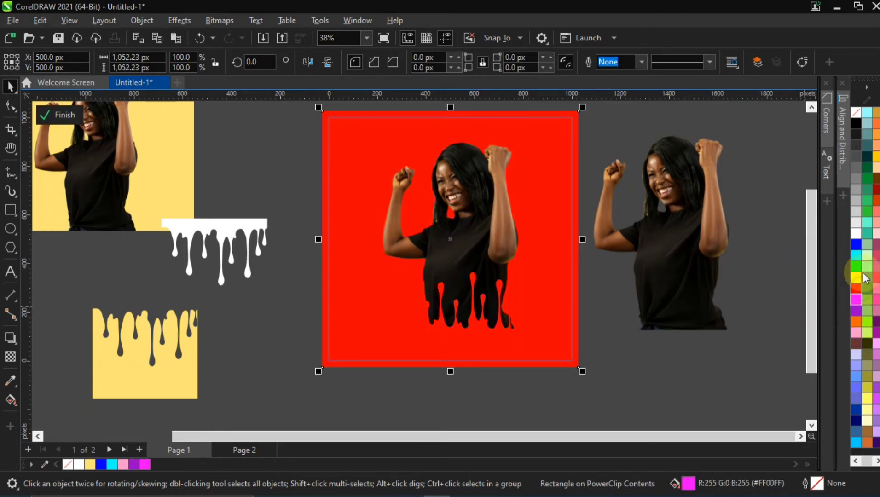
left_click(866, 160)
left_click(866, 162)
left_click(876, 211)
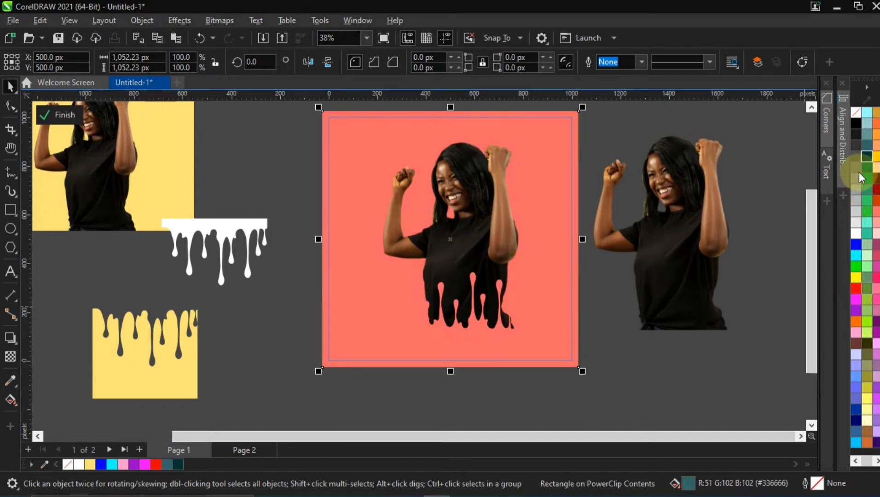
Step: Test black, dark olive, purple and hot pink fills on the background square, and set it back to cyan
left_click(856, 125)
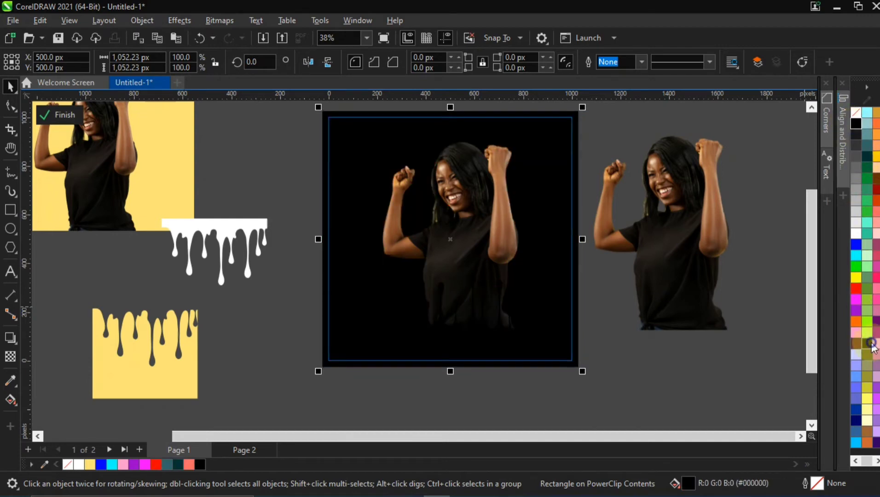
left_click(867, 343)
left_click(876, 344)
left_click(873, 318)
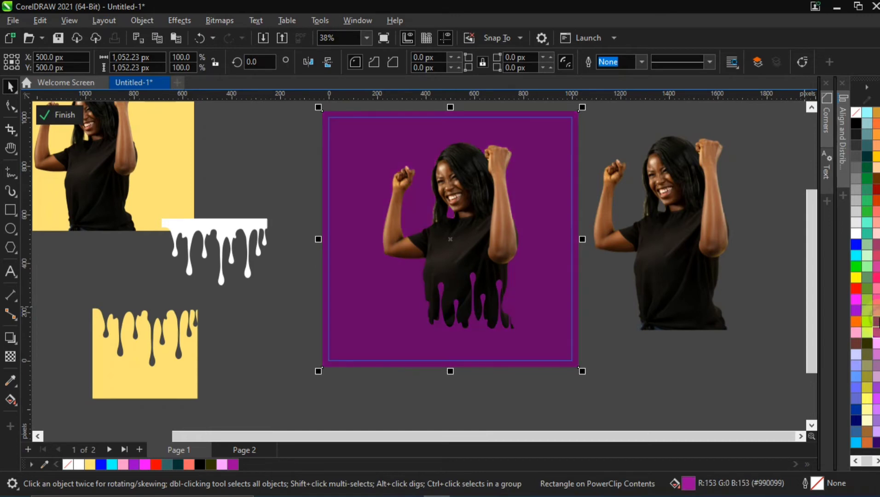
left_click(869, 295)
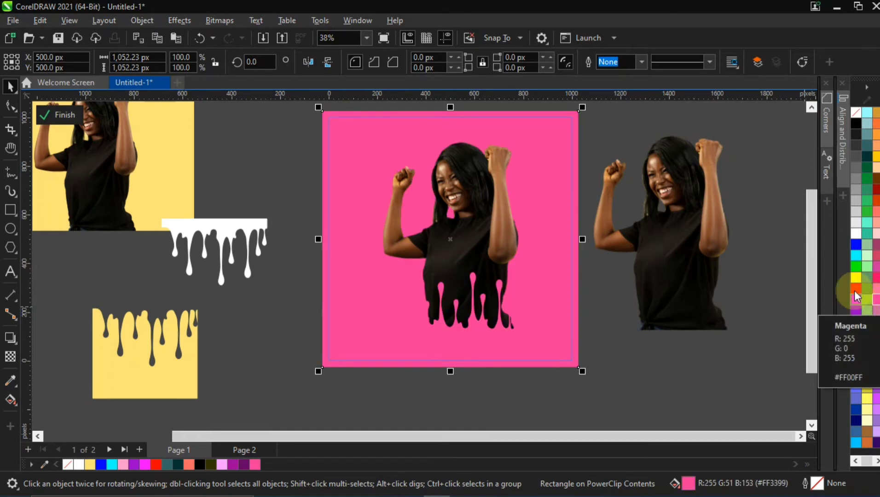
left_click(856, 255)
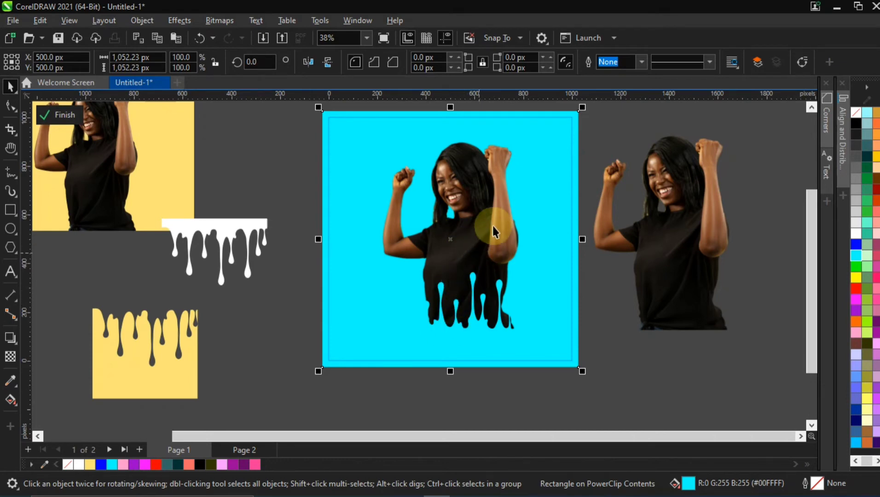
Step: Examine the cut-out drips along the shirt's lower edge against the cyan background
scroll(476, 300, "up", 1)
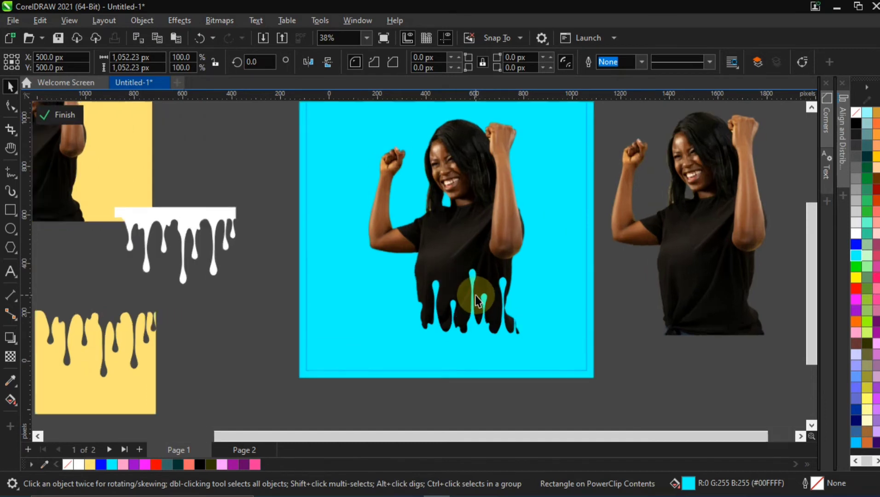
scroll(476, 297, "up", 3)
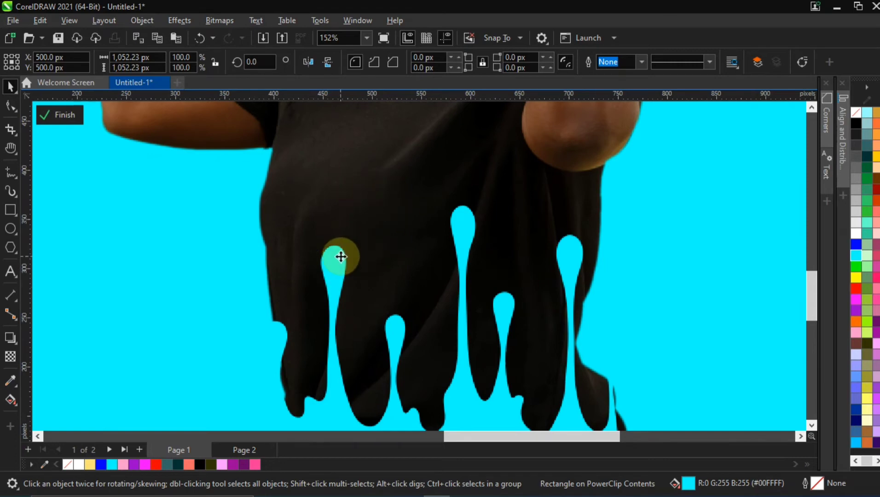
scroll(485, 191, "down", 1)
scroll(483, 193, "down", 3)
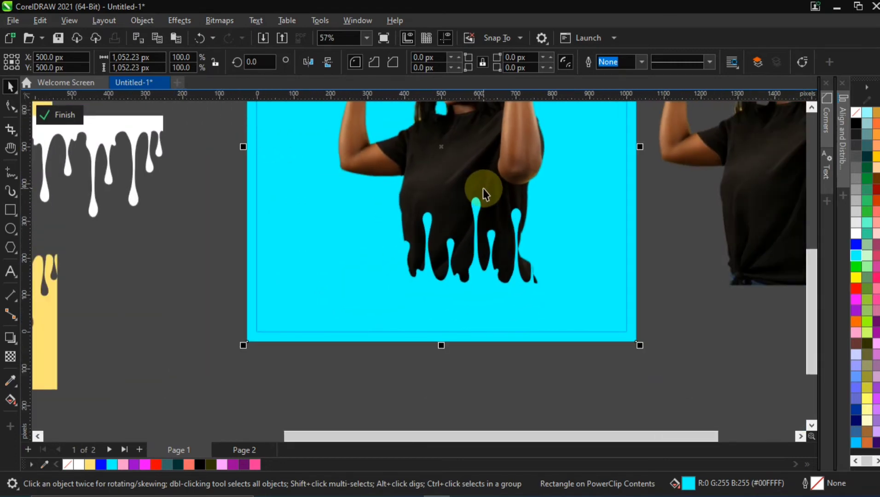
scroll(483, 189, "down", 1)
key("h")
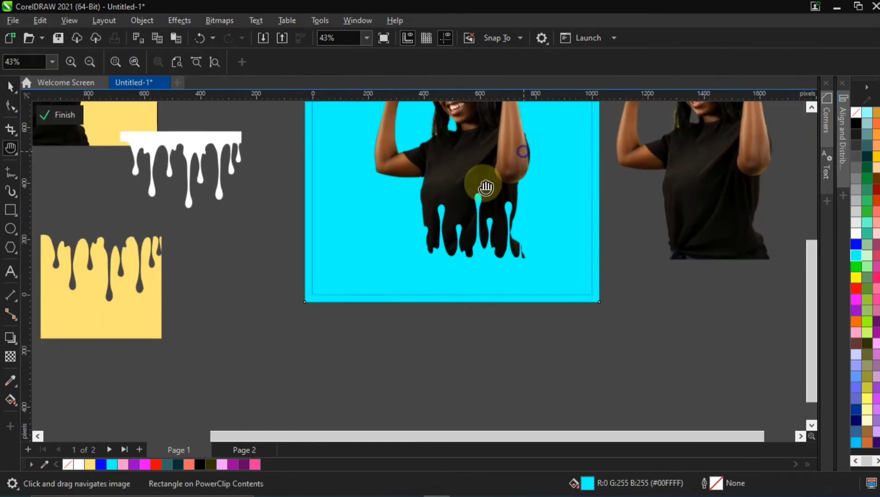
left_click_drag(487, 187, 489, 244)
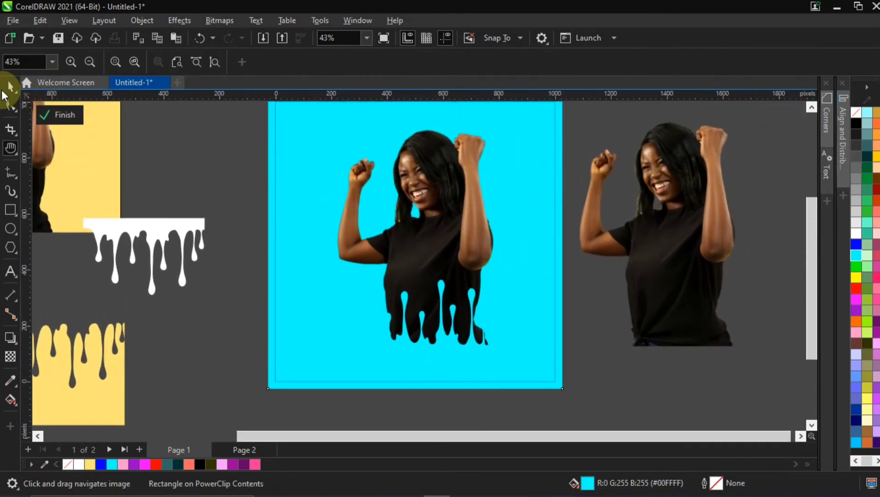
Step: Move the trimmed woman off the page and place a centred copy of the untrimmed woman over the background
left_click(10, 86)
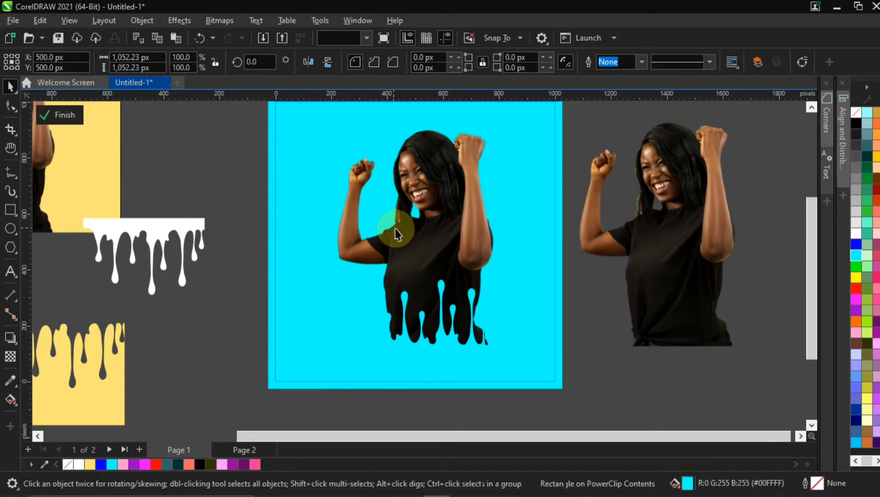
left_click_drag(250, 203, 203, 156)
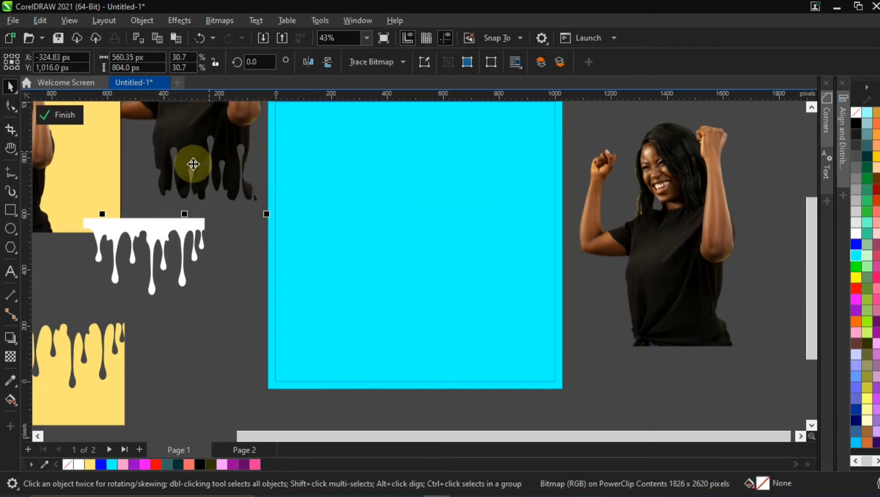
left_click(664, 238)
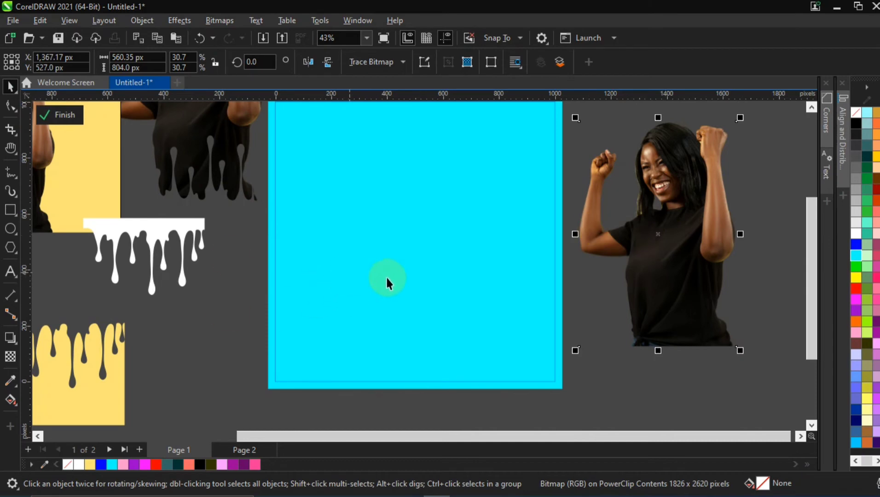
left_click_drag(654, 237, 432, 233)
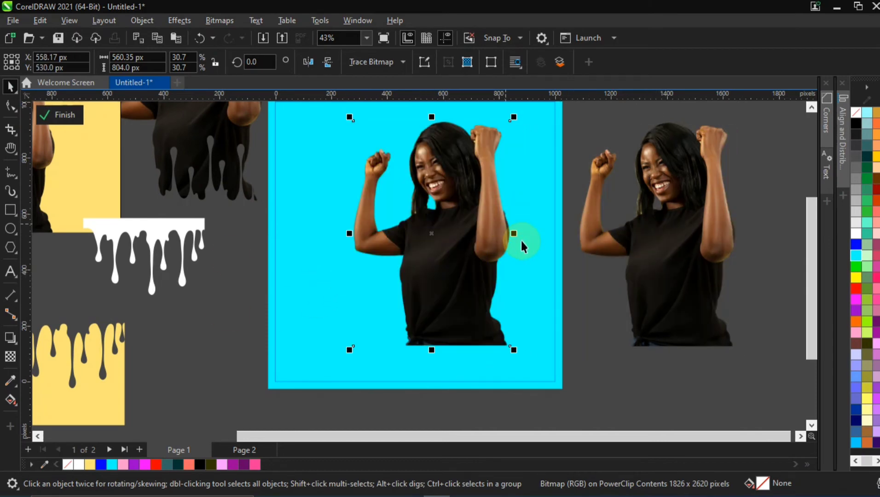
key("p")
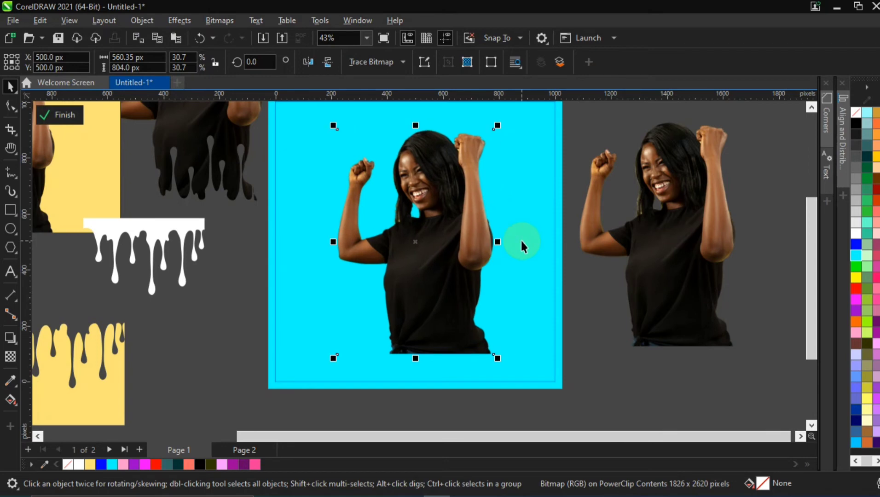
Step: Recolour the background square with the yellow #FCE476 and move the spare untrimmed woman farther from the page
left_click(325, 330)
left_click(90, 466)
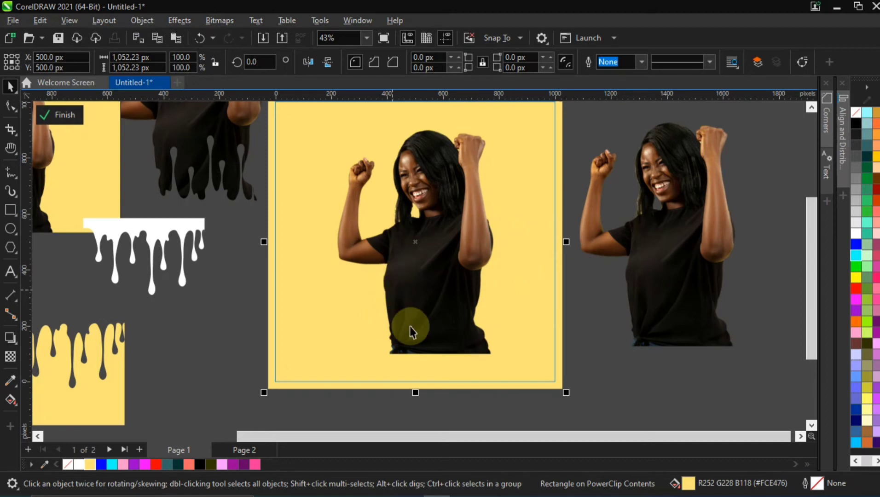
left_click_drag(674, 223, 724, 206)
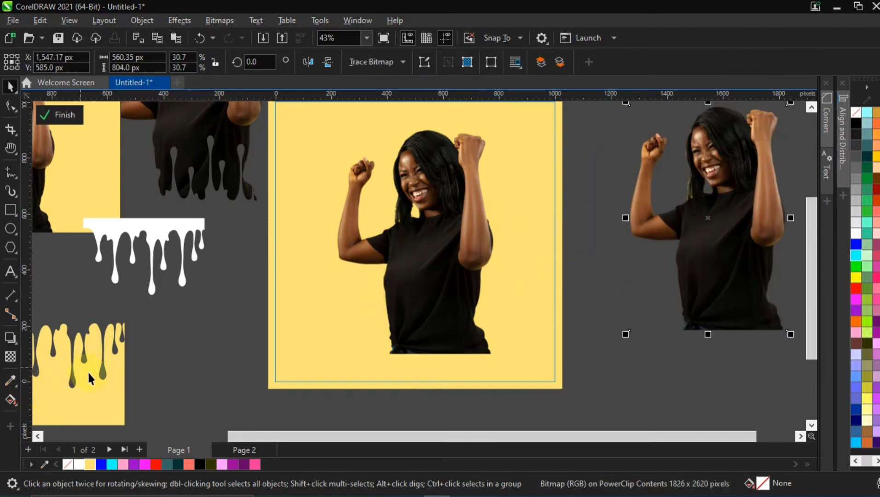
Step: Place the yellow drip shape over the lower part of the shirt, scaled to about 406 by 348 px
left_click_drag(89, 378, 458, 322)
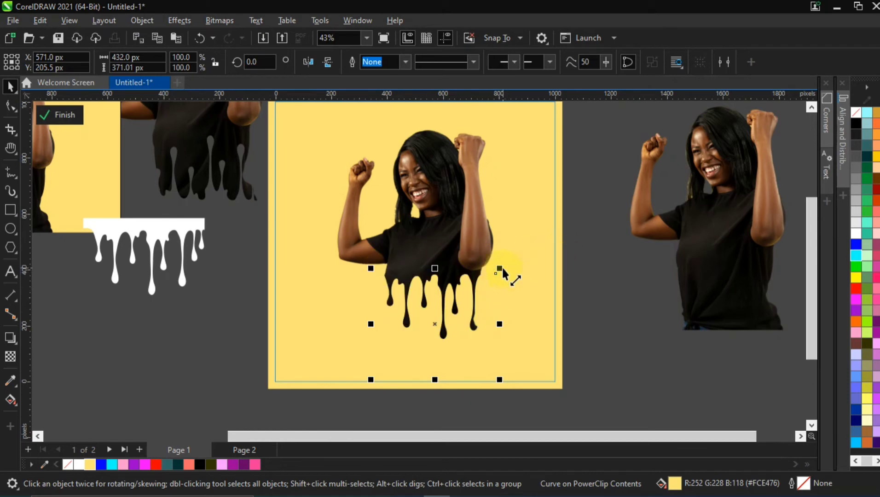
left_click(500, 268)
left_click_drag(501, 270, 494, 274)
left_click_drag(454, 346, 461, 352)
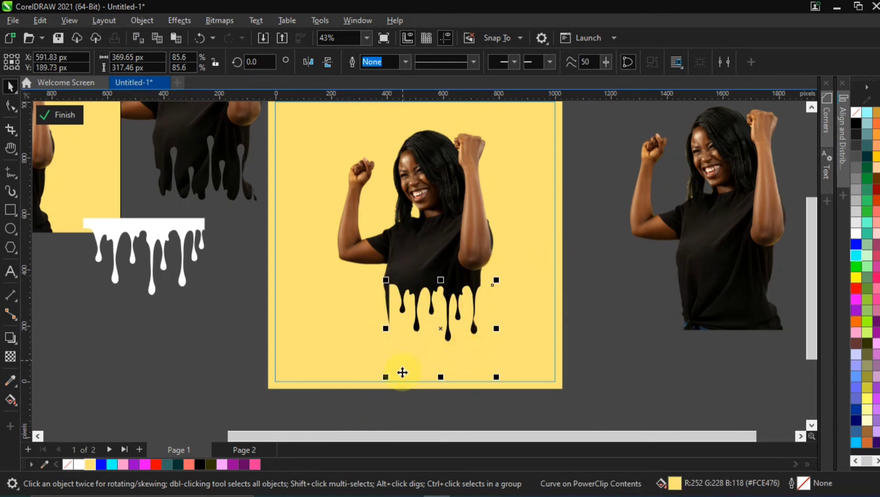
left_click_drag(387, 379, 365, 391)
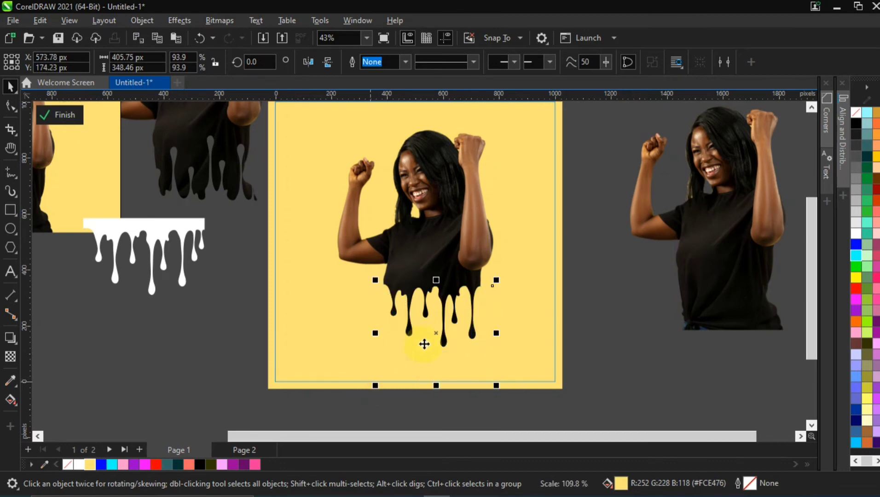
left_click_drag(449, 348, 442, 353)
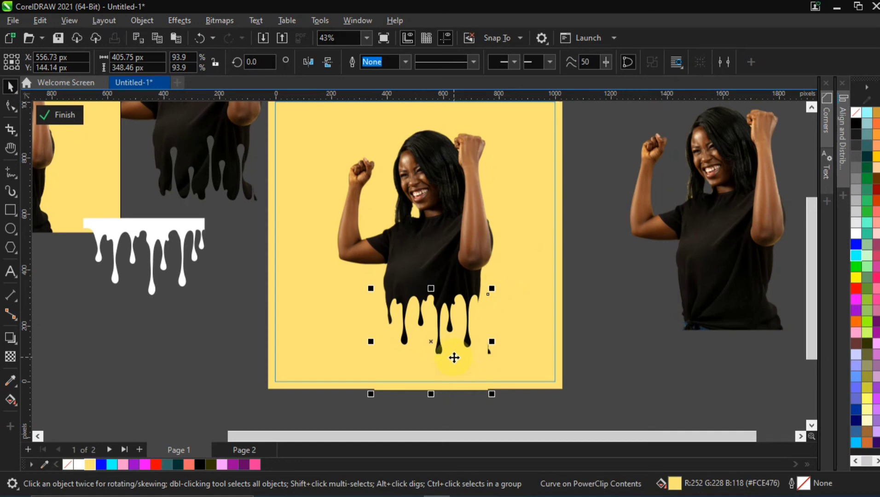
key("Up")
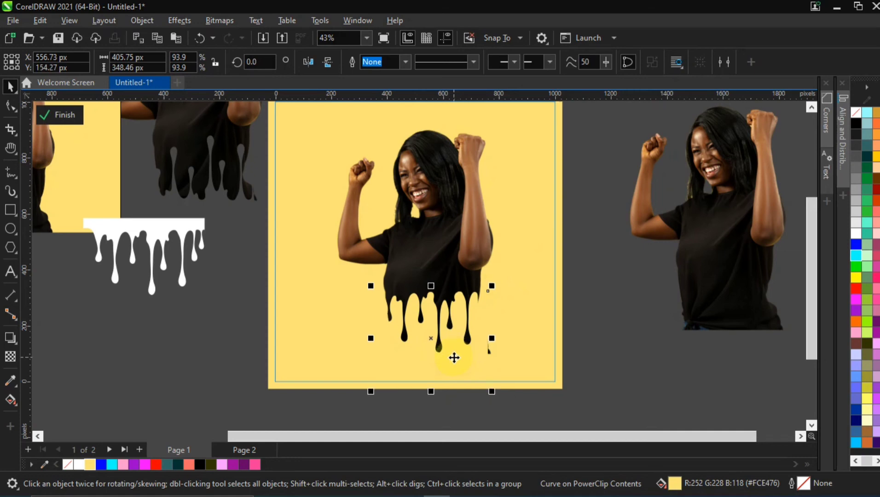
double_click(420, 359)
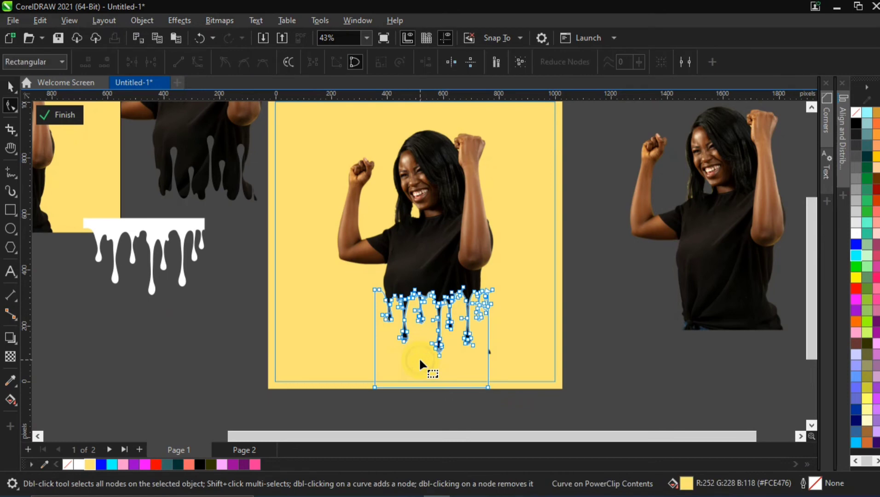
left_click(11, 86)
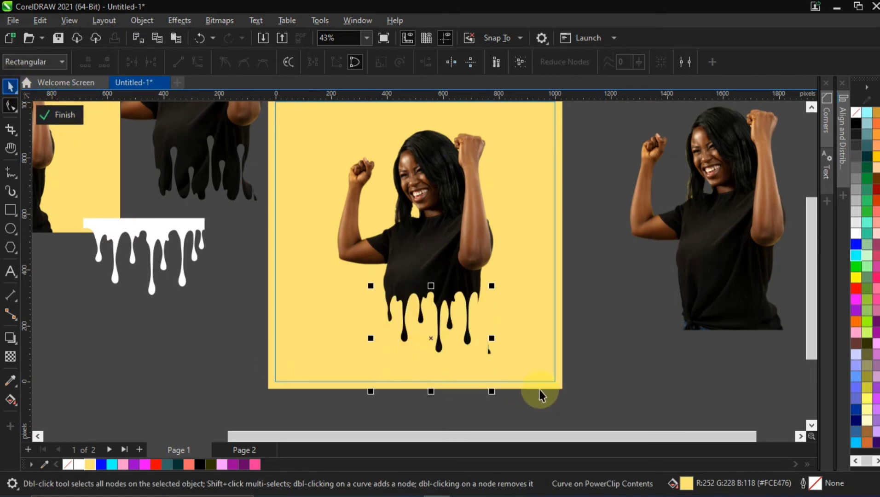
Step: Trim the woman with the yellow drip shape and move that shape off the page beside the white drips
left_click(421, 228, "shift")
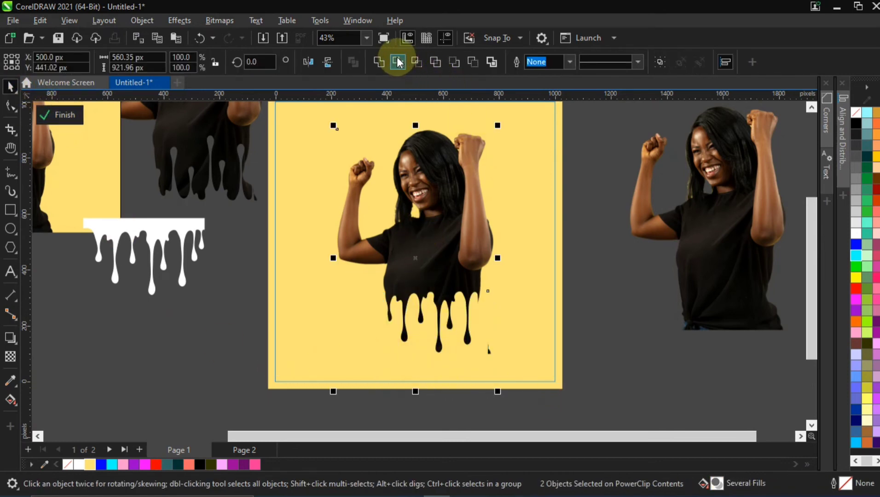
left_click(398, 62)
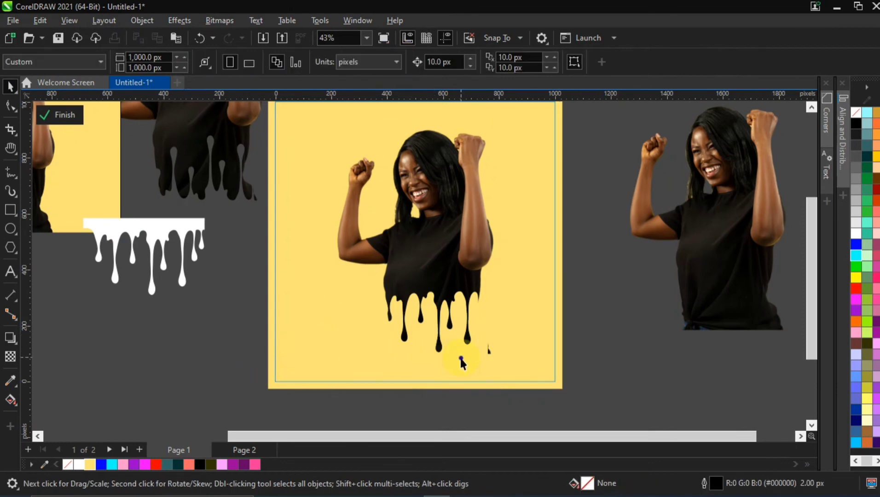
mouse_move(461, 358)
left_mouse_down()
mouse_move(237, 380)
mouse_move(113, 326)
left_mouse_up()
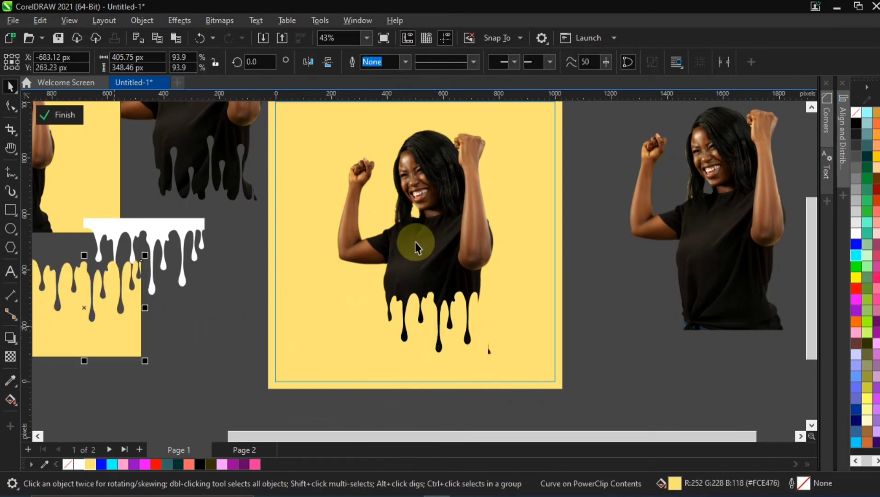
left_click(401, 235)
key("p")
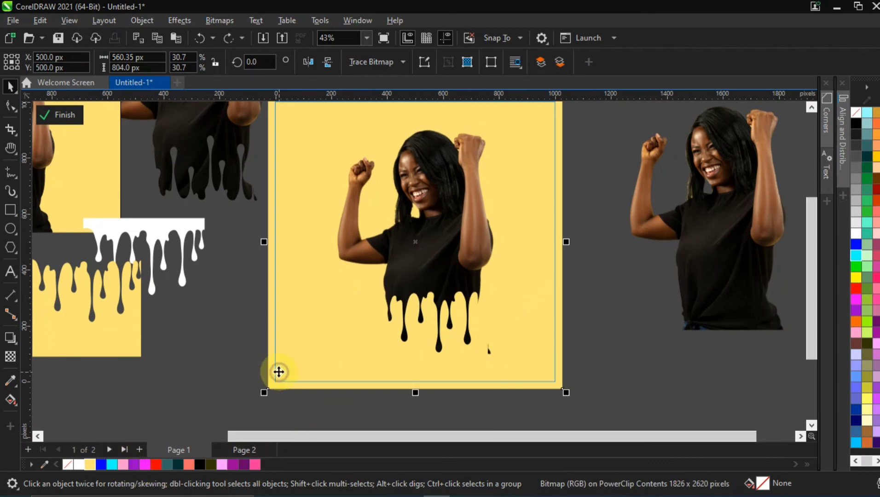
Step: Cycle the background square's fill through blue, cyan, pink, purple, red, magenta and dark teal, ending on Tropical Pink
left_click(279, 372)
left_click(97, 466)
left_click(108, 465)
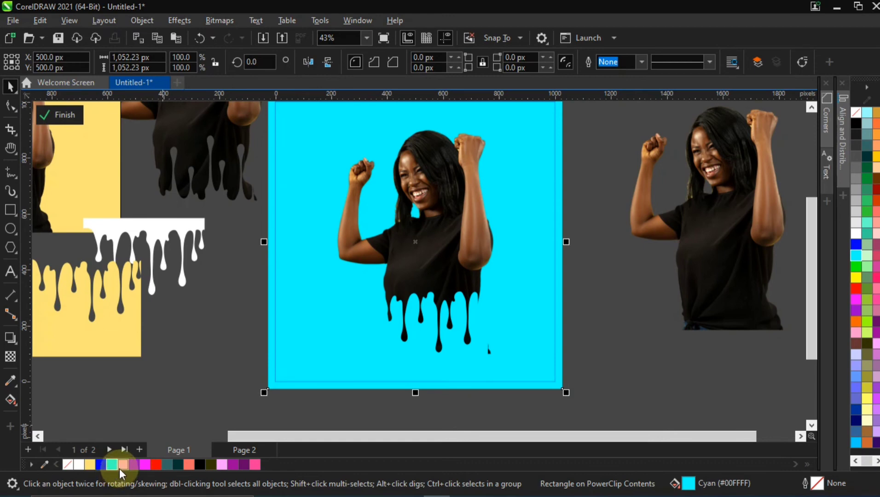
left_click(126, 466)
left_click(134, 465)
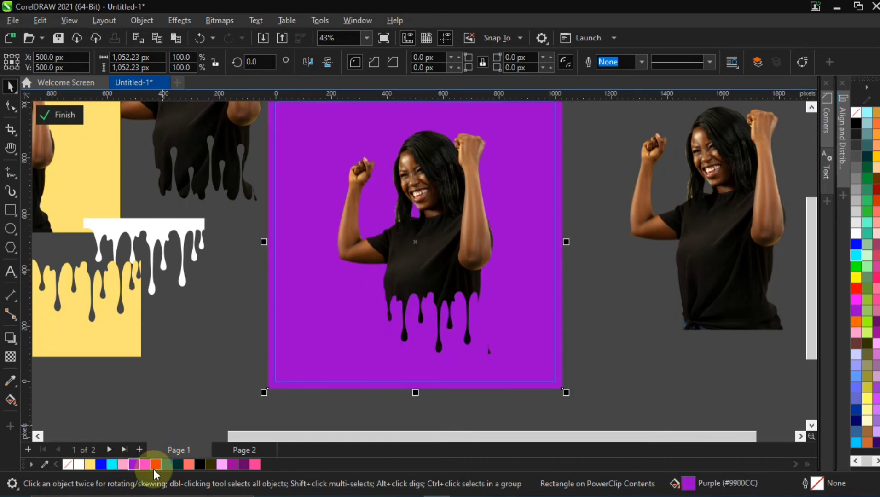
left_click(156, 465)
left_click(145, 465)
left_click(168, 464)
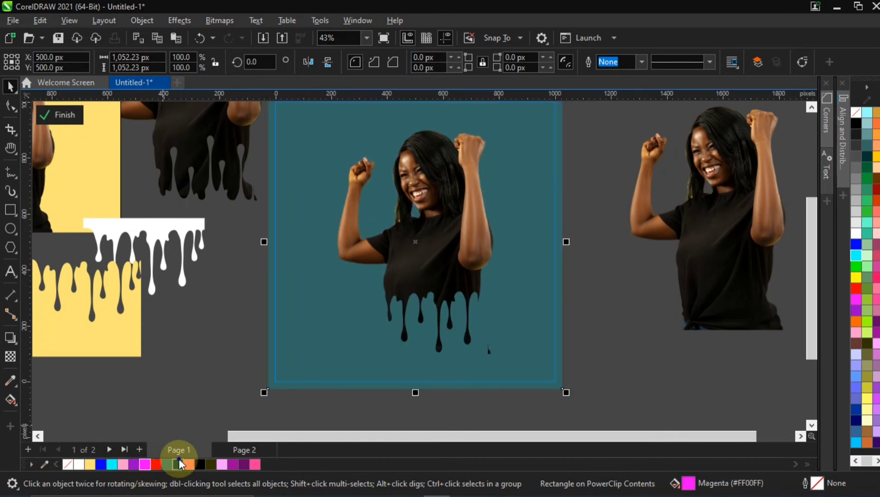
left_click(178, 464)
left_click(190, 464)
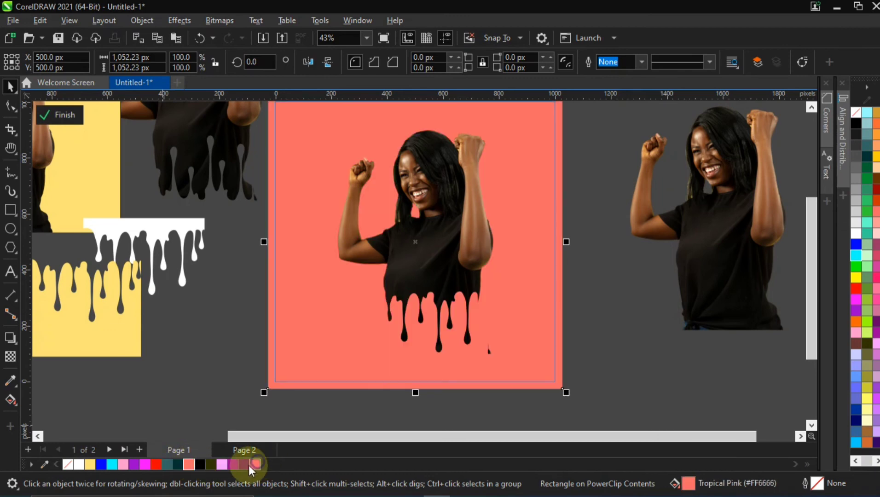
Step: Recolour the background square with Deep Violet (#990099)
left_click(249, 465)
left_click(241, 462)
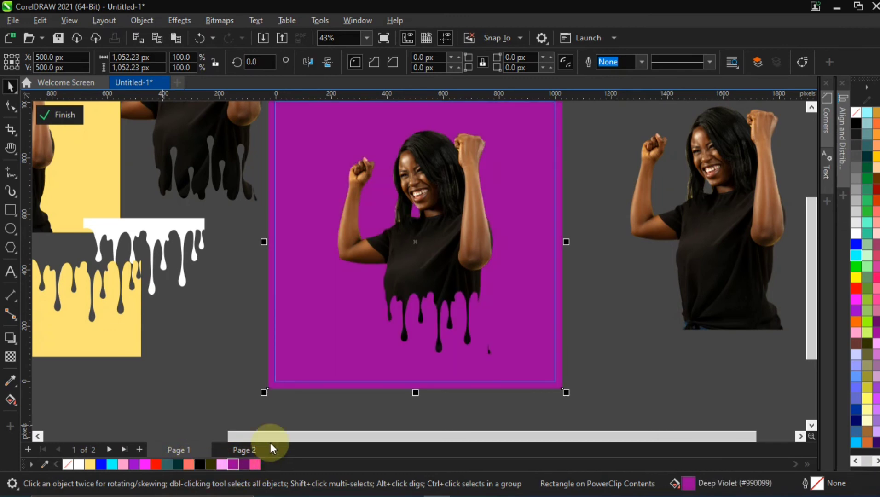
Step: Move the other drip-trimmed woman from outside the page to beside the first one, placing both cut-outs side by side over the square
scroll(529, 222, "down", 1)
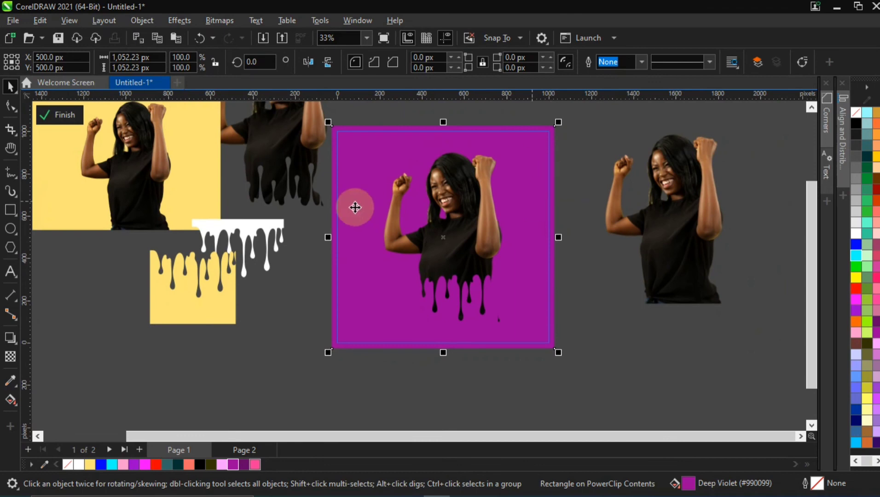
left_click_drag(294, 161, 584, 261)
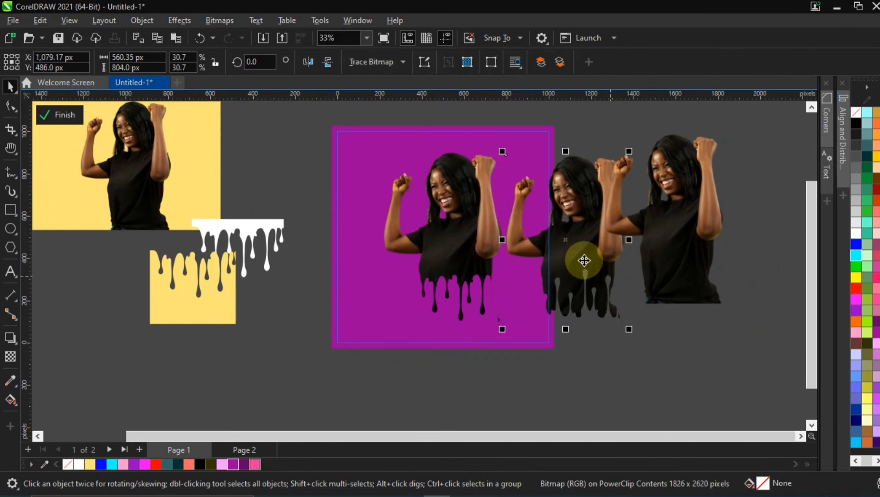
left_click_drag(482, 234, 454, 227)
left_click_drag(576, 228, 540, 211)
left_click_drag(418, 231, 411, 233)
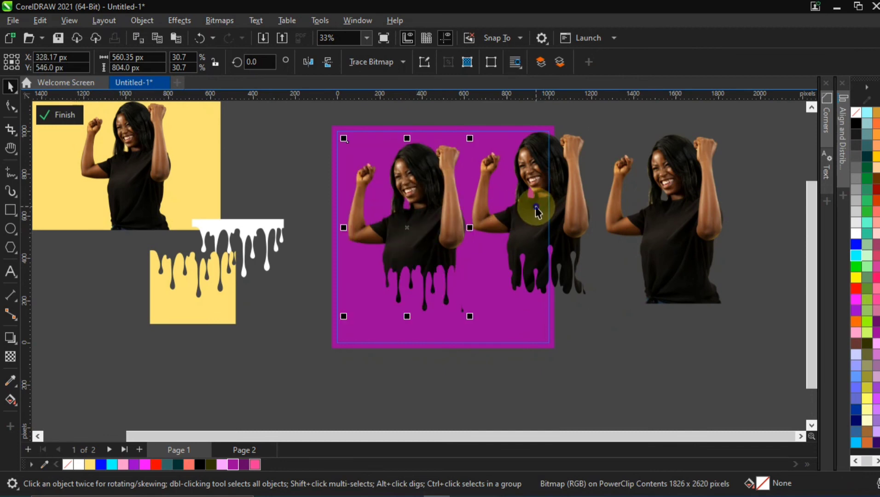
left_click_drag(536, 212, 530, 207)
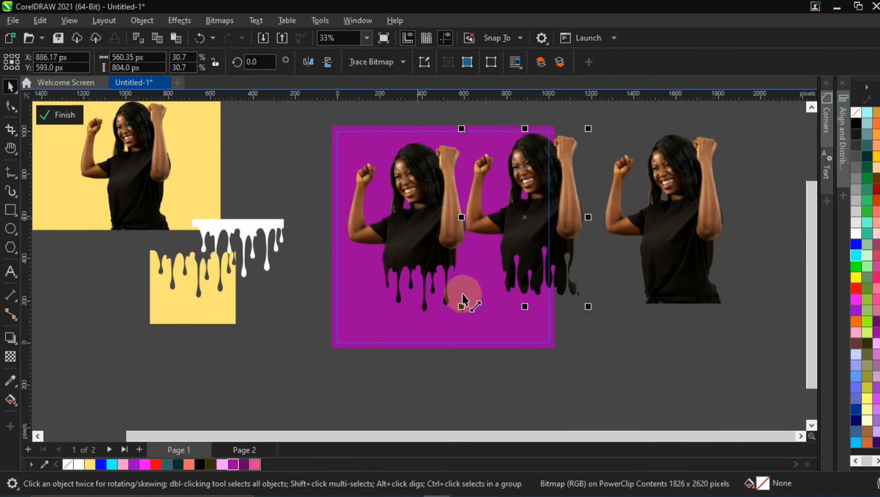
Step: Stagger the two trimmed women diagonally, one near the square's upper-left corner and the other near its lower-right corner
left_click_drag(550, 190, 547, 224)
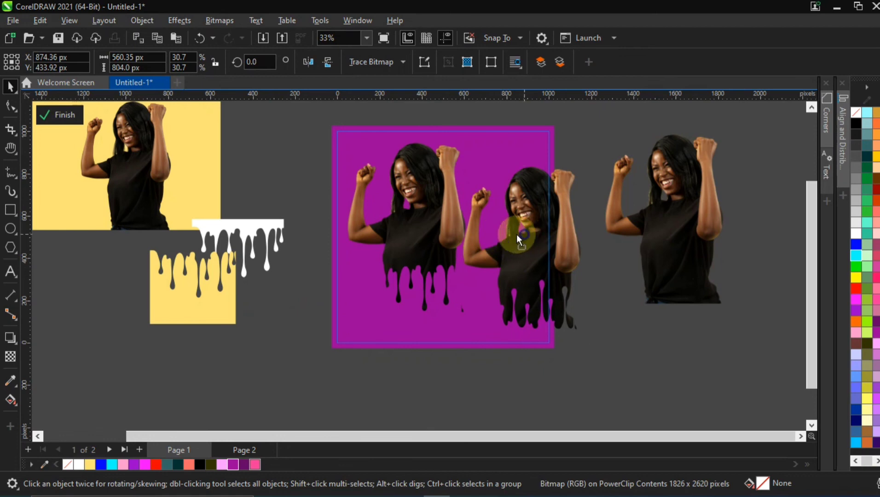
left_click_drag(515, 234, 506, 238)
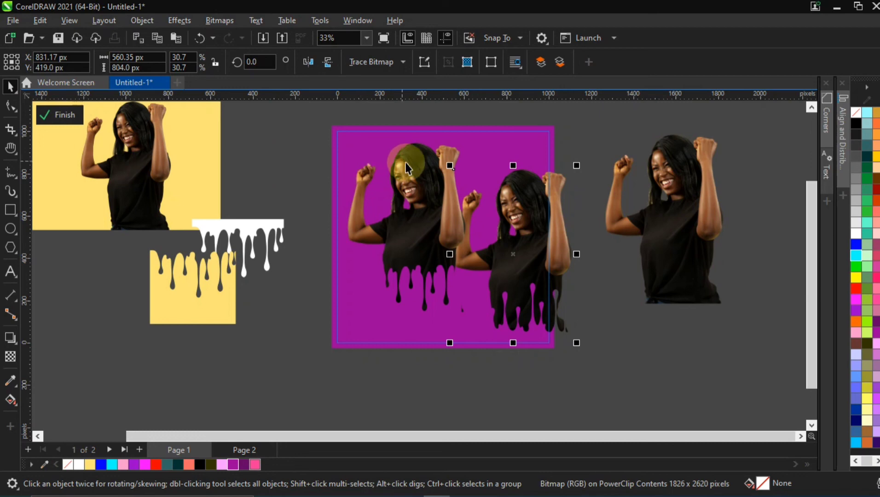
mouse_move(410, 162)
left_mouse_down()
mouse_move(396, 149)
mouse_move(401, 167)
mouse_move(391, 160)
mouse_move(410, 176)
left_mouse_up()
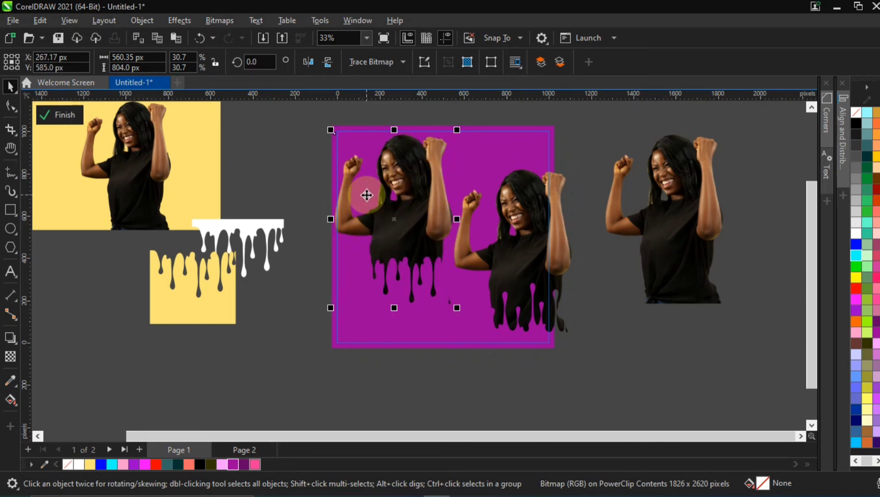
Step: Move the lower trimmed woman mostly beyond the square's right edge and bring the woman with the thin drips back to the square's centre
left_click_drag(520, 240, 583, 244)
left_click_drag(418, 227, 469, 247)
left_click_drag(597, 252, 606, 256)
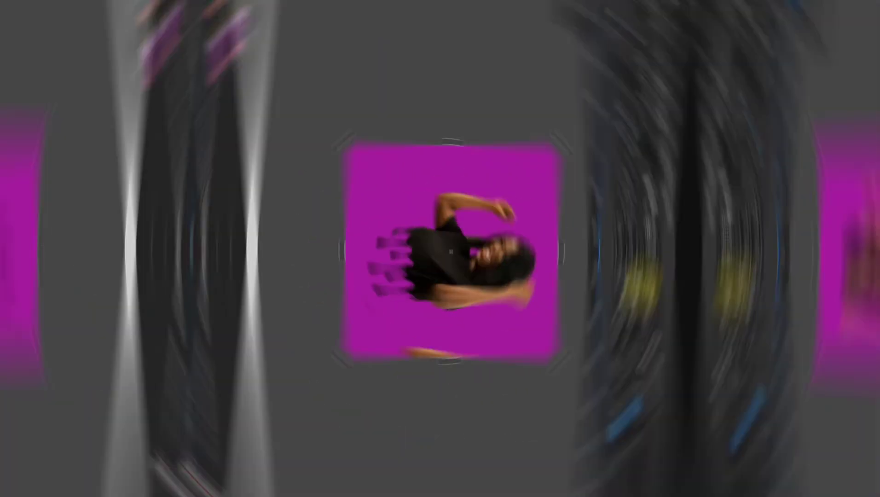